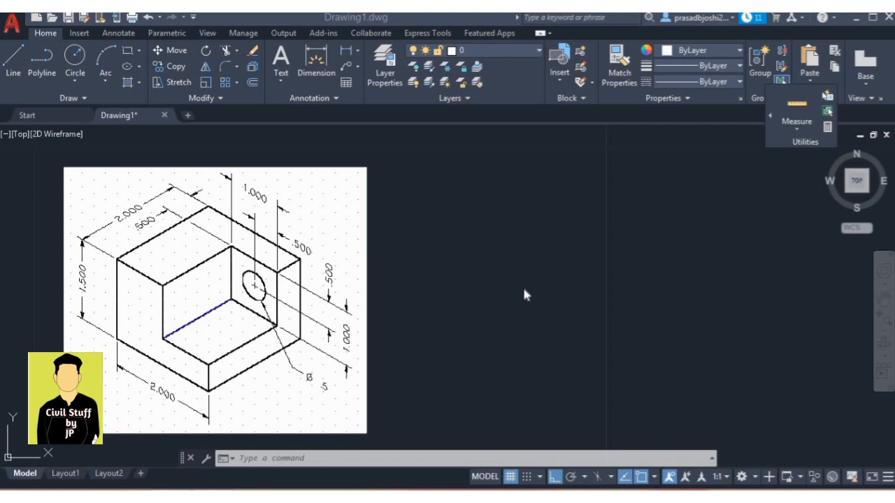
- Change the snap type in the drafting settings to isometric snap
left_click(342, 459)
type("ds")
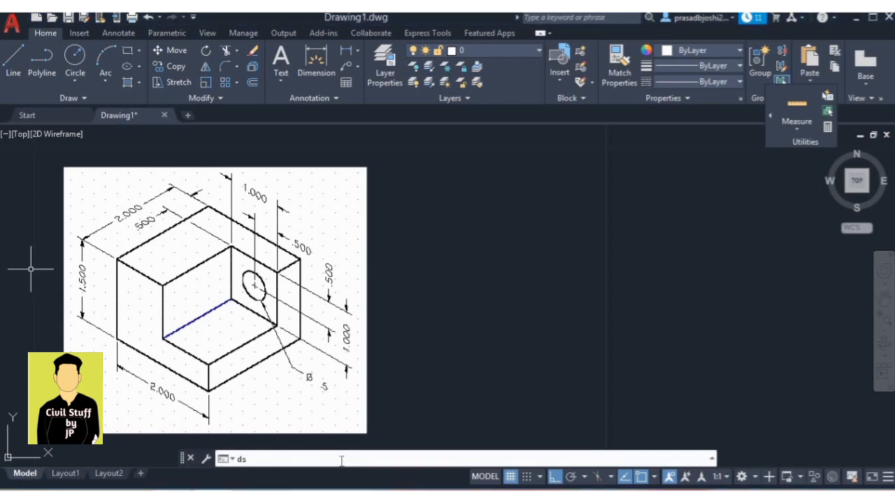
key("Return")
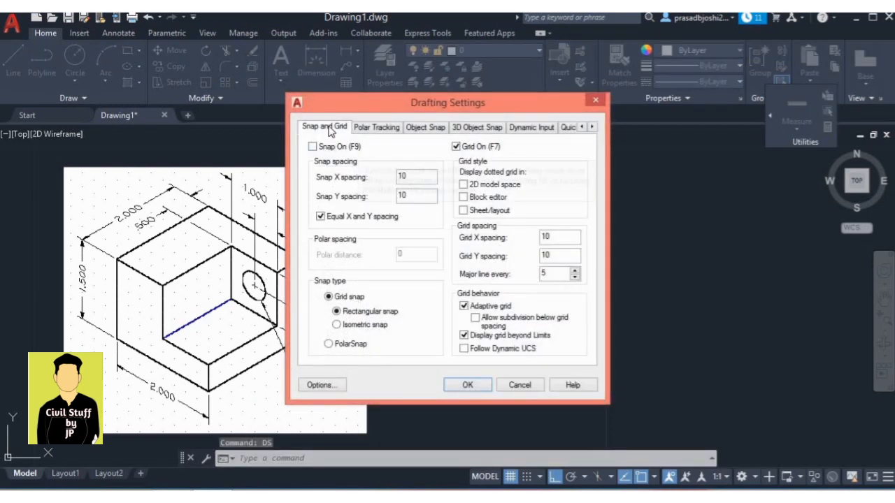
left_click(336, 326)
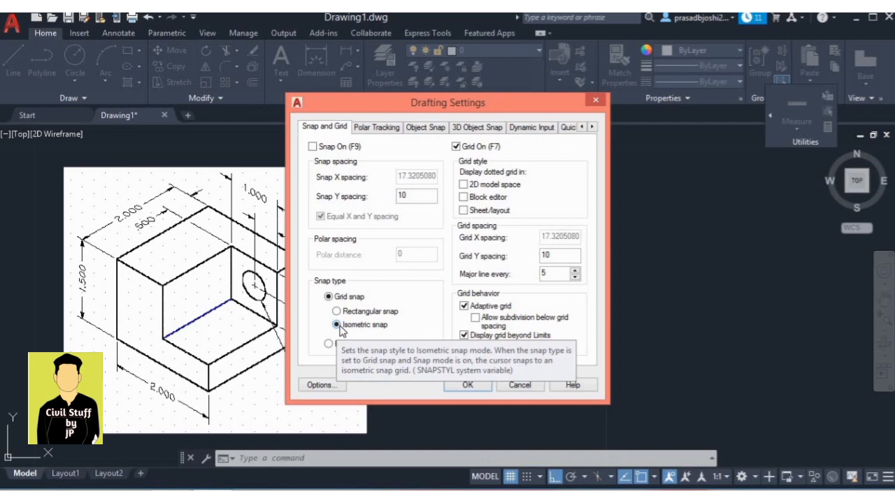
left_click(467, 385)
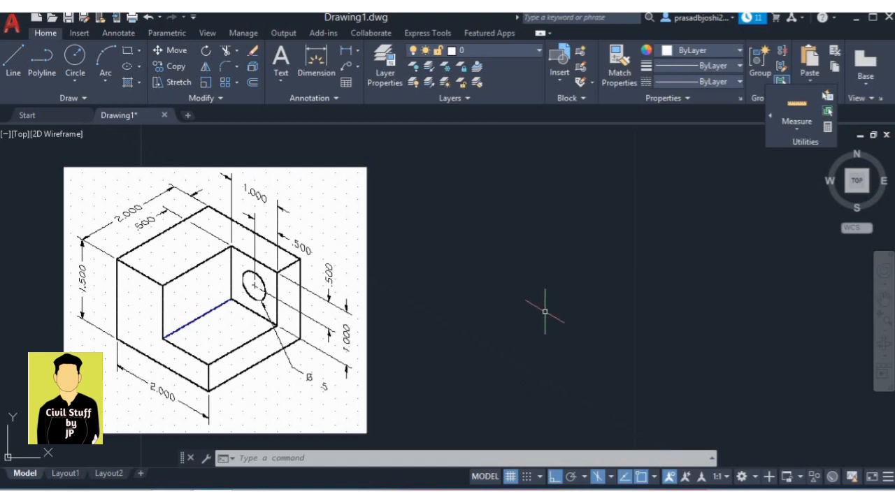
- Cycle the isometric drawing plane through top and right and back to left
key("F5")
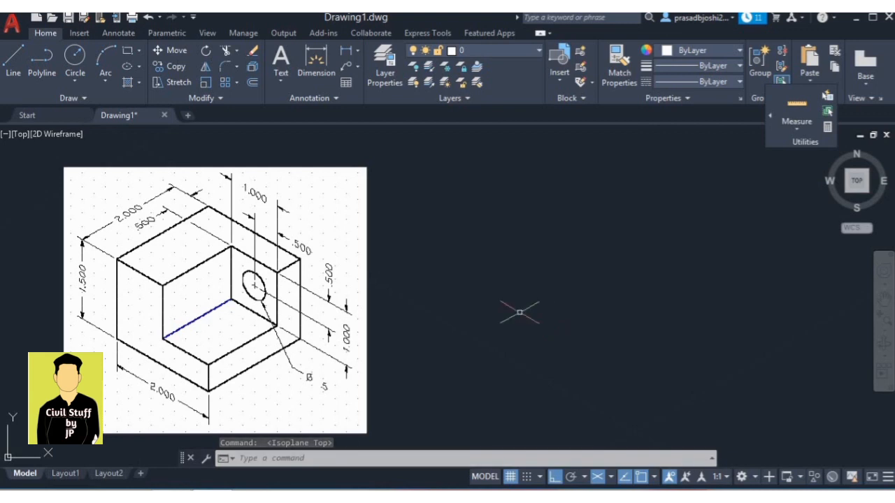
key("F5")
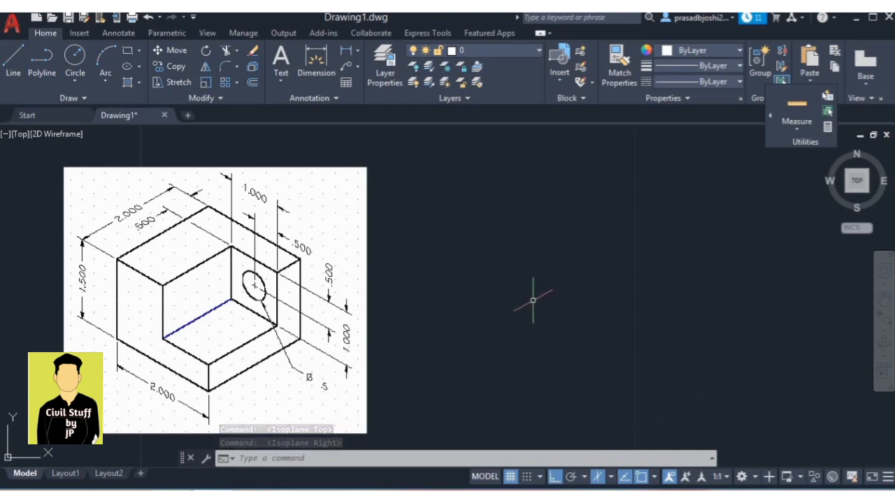
key("F5")
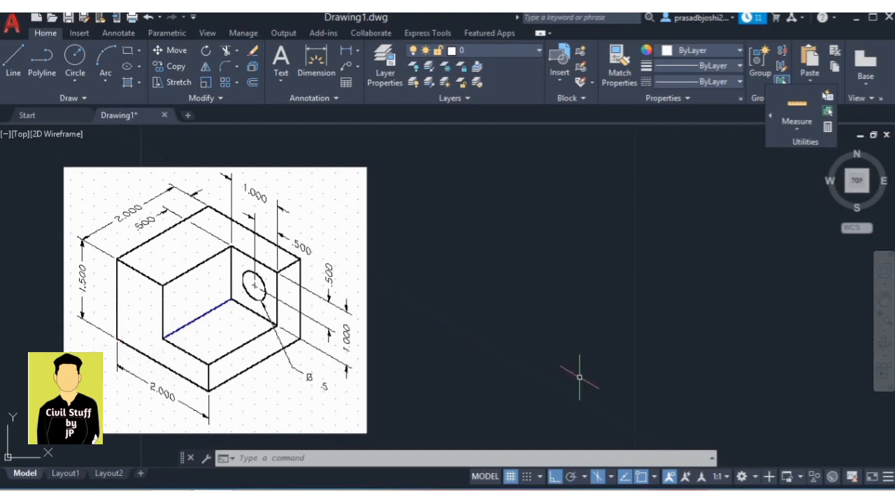
- Draw the left face's 2-unit base line up-left at 150°, continued by a 1.5-unit vertical line upward
type("l")
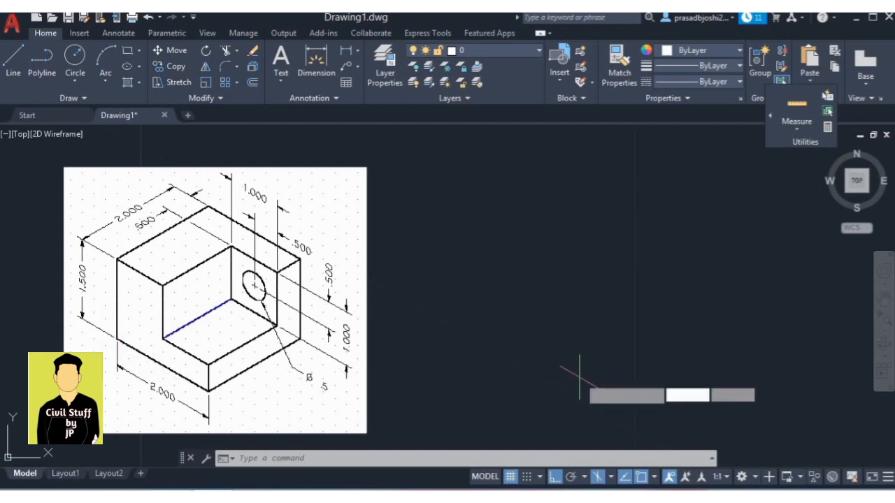
key("Return")
left_click(609, 386)
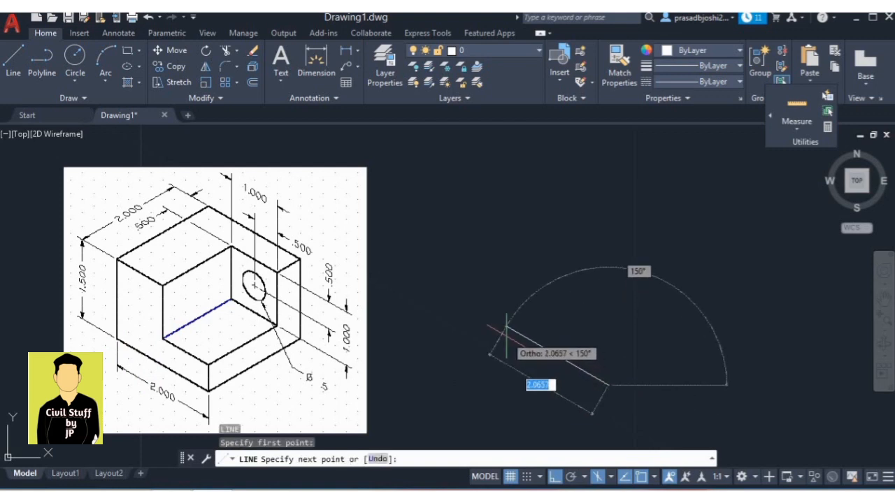
type("2")
key("Return")
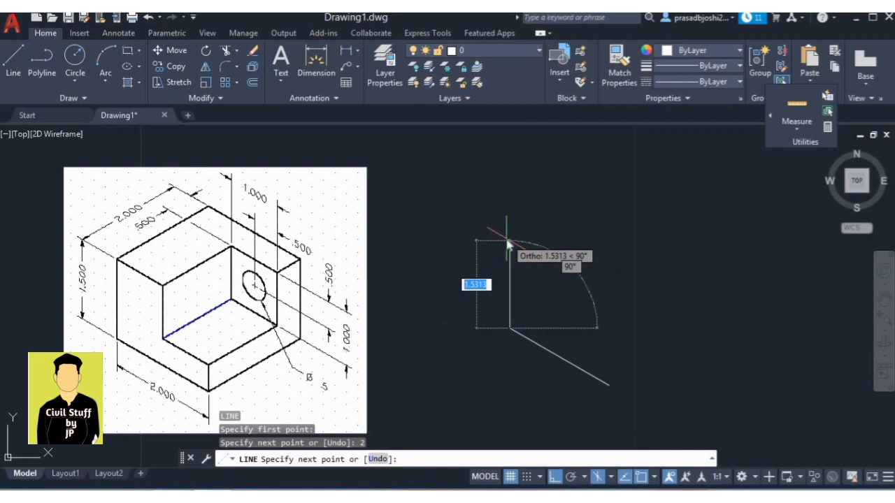
type("1.5")
key("Return")
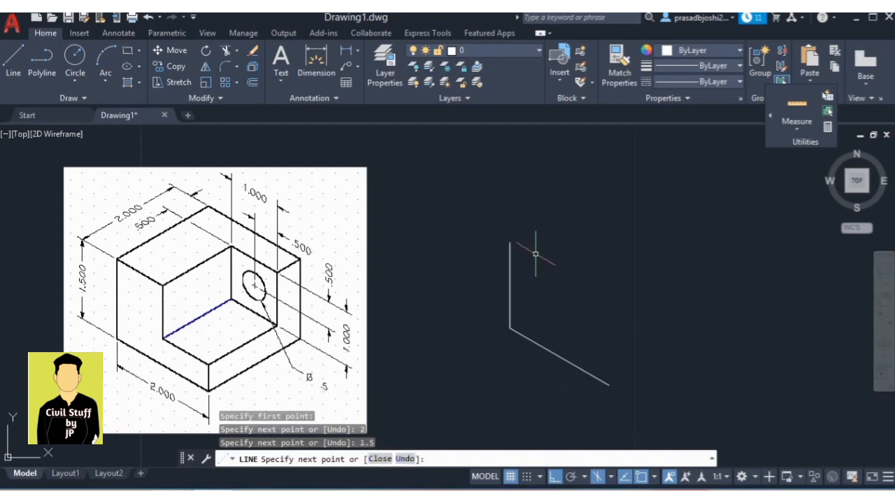
key("Escape")
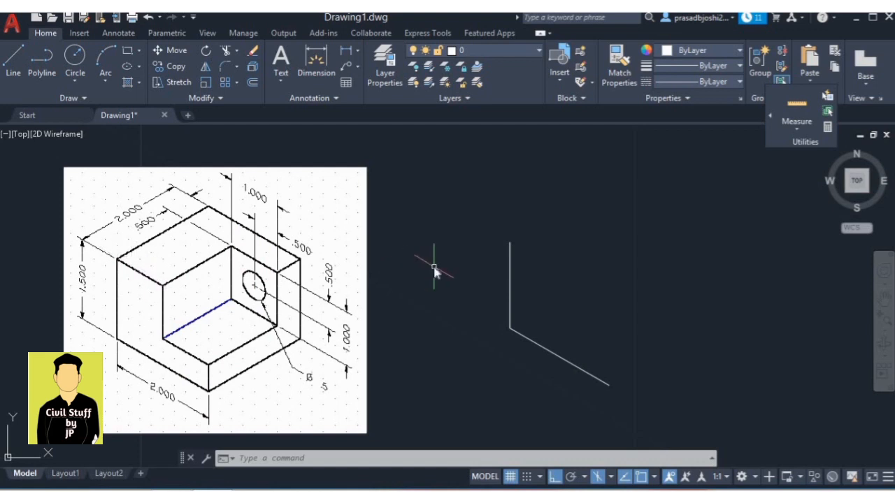
- From the top of the vertical line, draw a 1-unit line down-right along the isometric axis and a 1-unit line straight down
type("L")
key("Return")
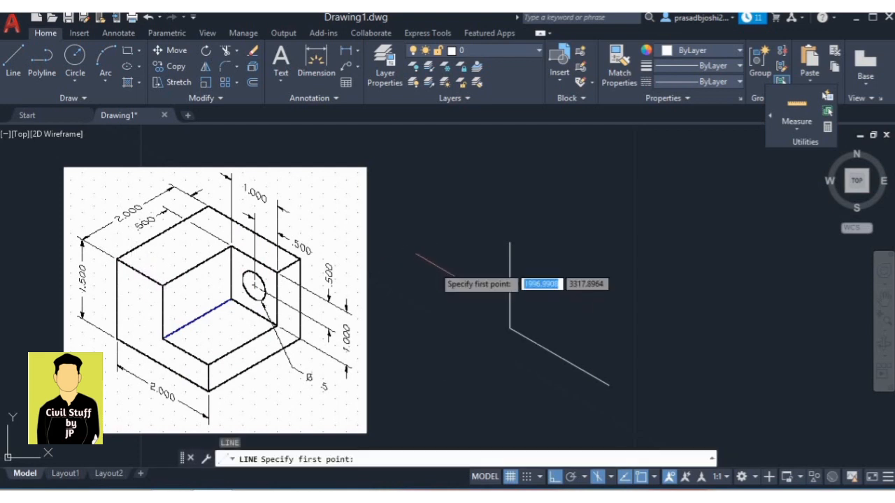
left_click(511, 244)
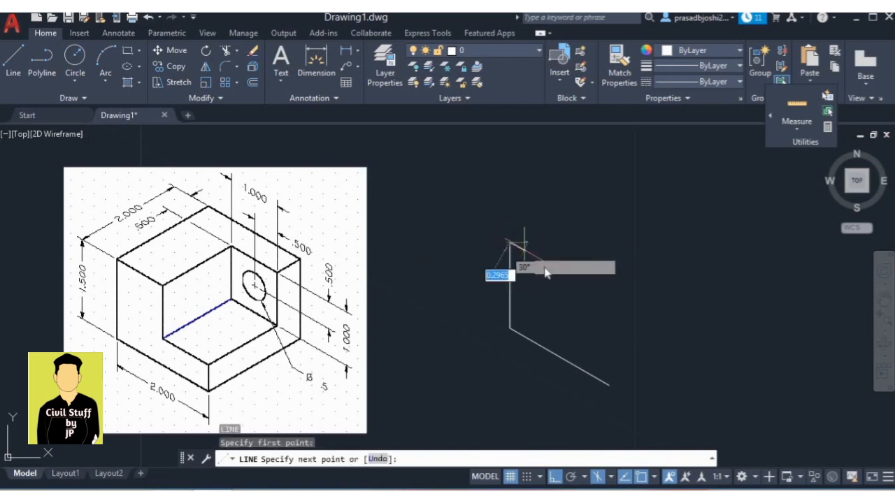
type("1")
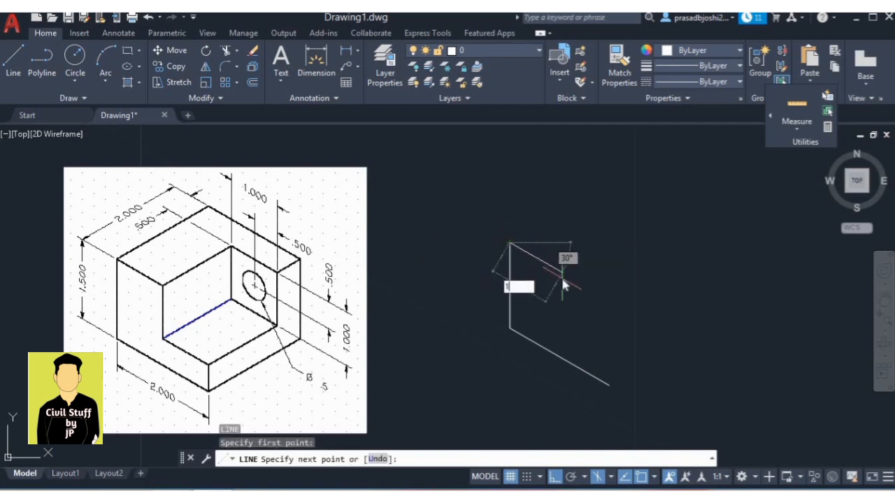
key("Return")
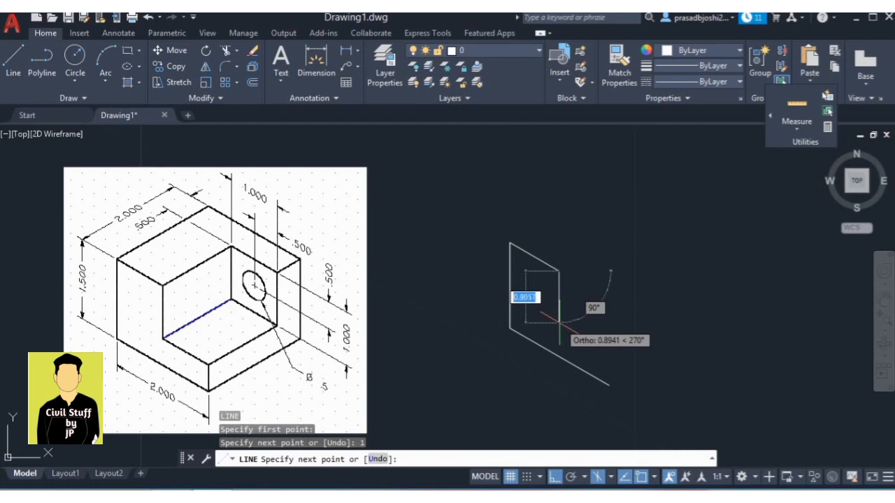
type("1")
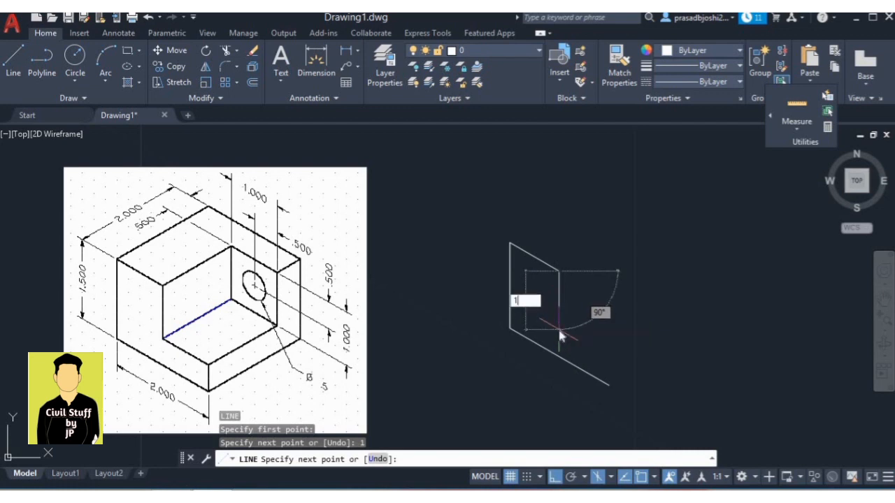
key("Return")
key("Escape")
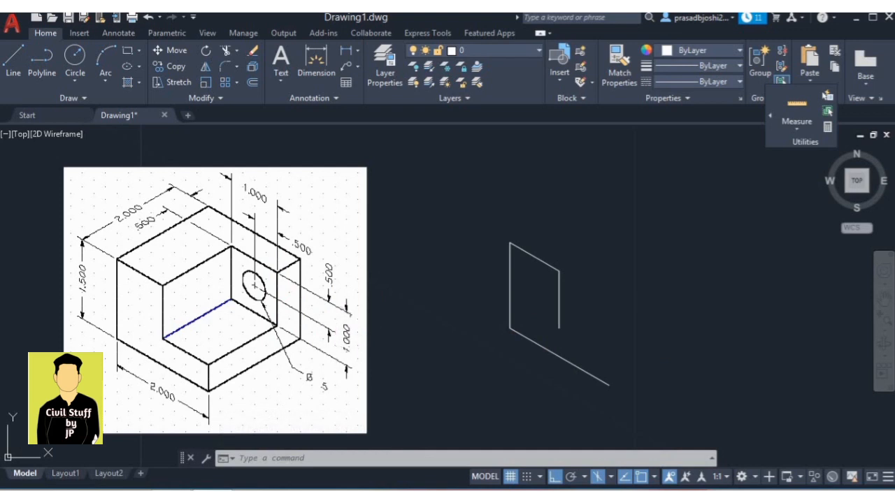
key("Escape")
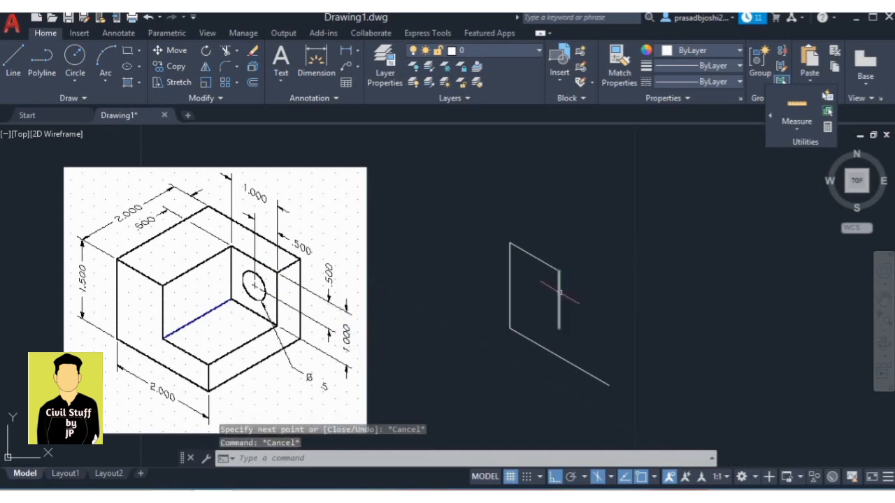
key("Escape")
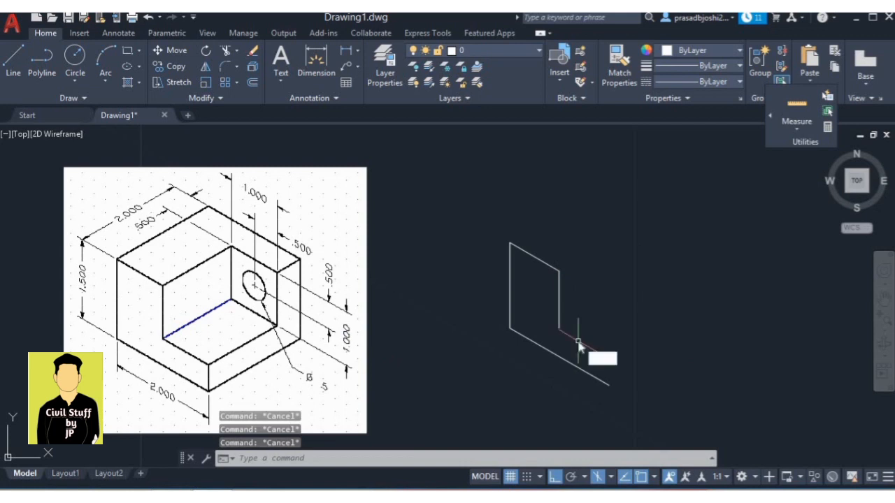
- Draw a 1-unit step line down-right from the open end and close the L-shaped face to the base line's lower end
type("l")
key("Return")
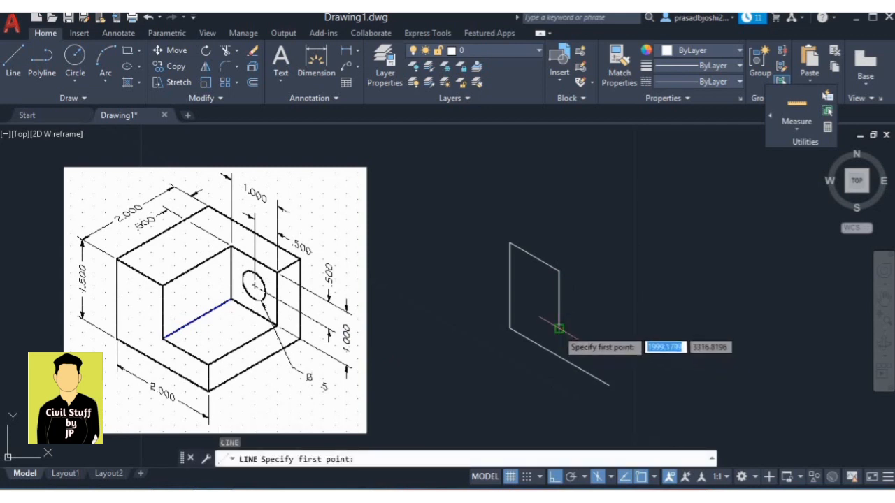
left_click(559, 328)
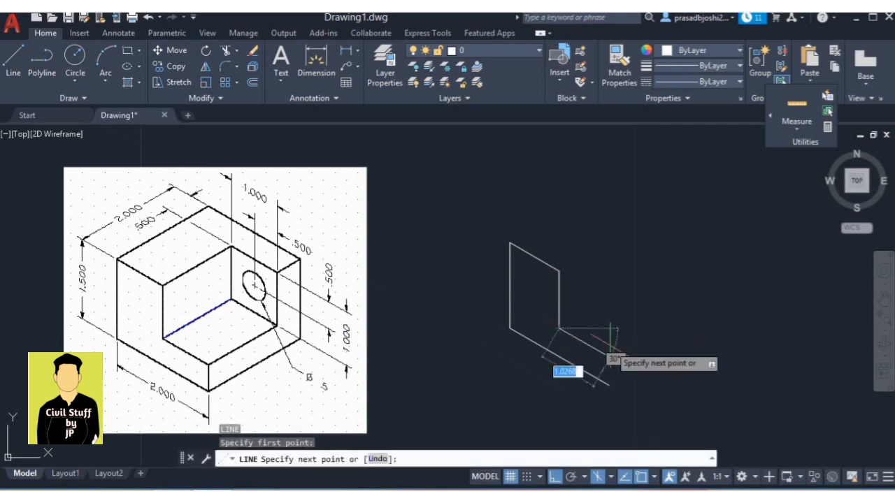
type("1")
key("Return")
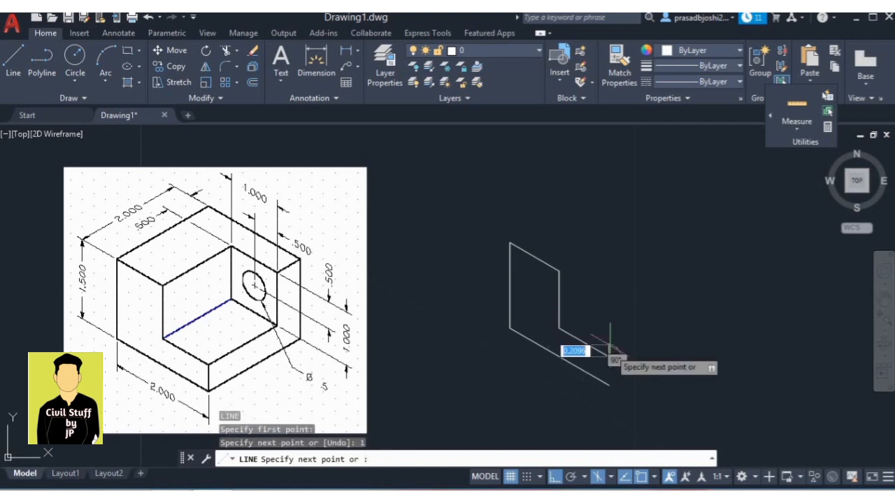
left_click(608, 385)
key("Escape")
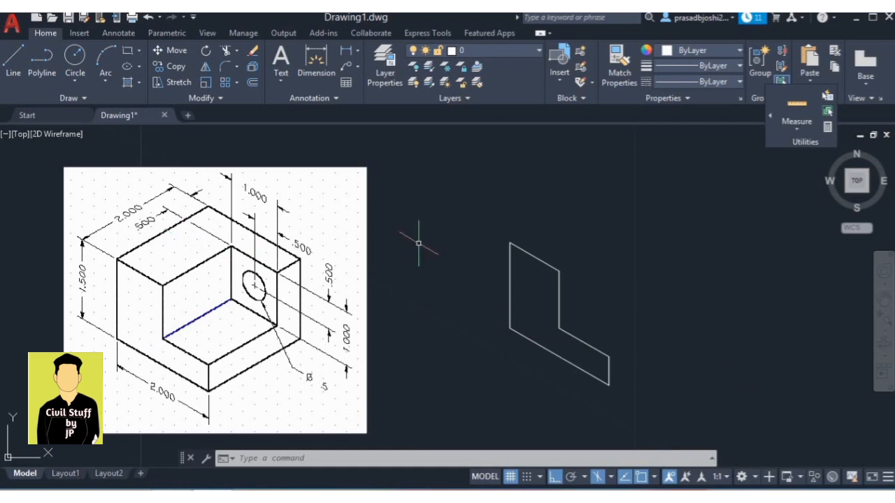
- On the top isoplane, draw a 2-unit line up-right from the face's upper-left corner and a 2-unit line down-right
key("F5")
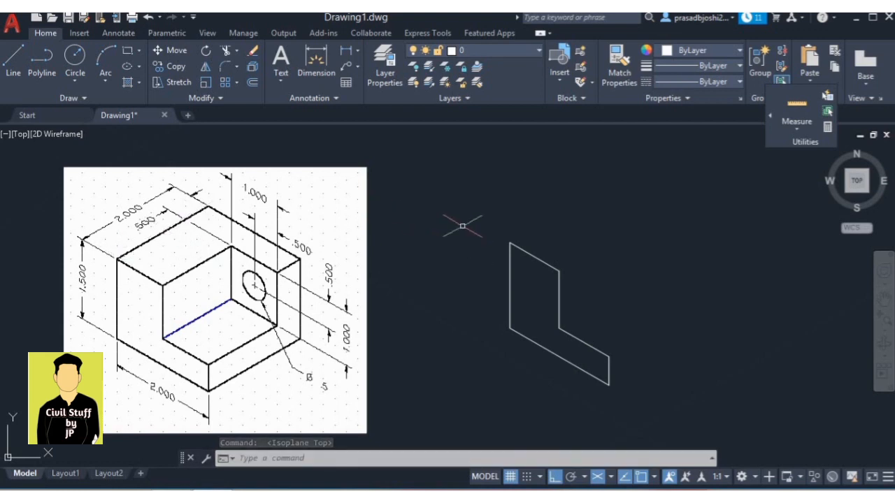
key("Escape")
type("l")
key("Return")
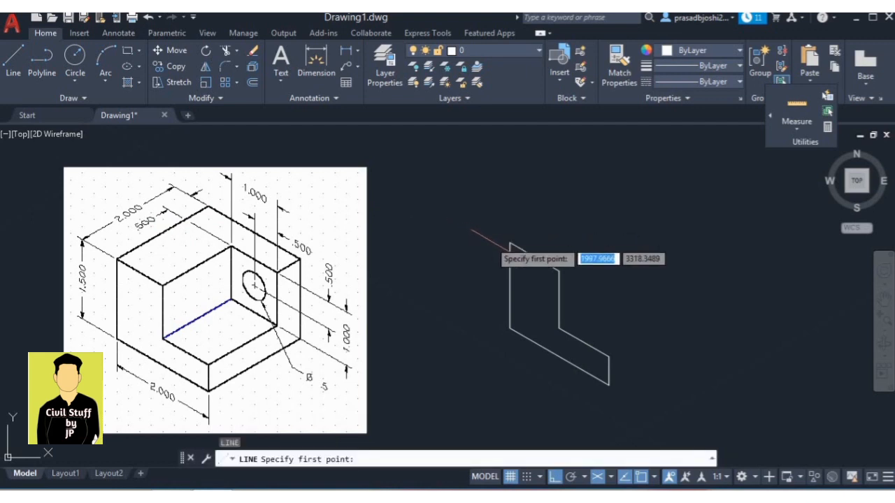
left_click(510, 243)
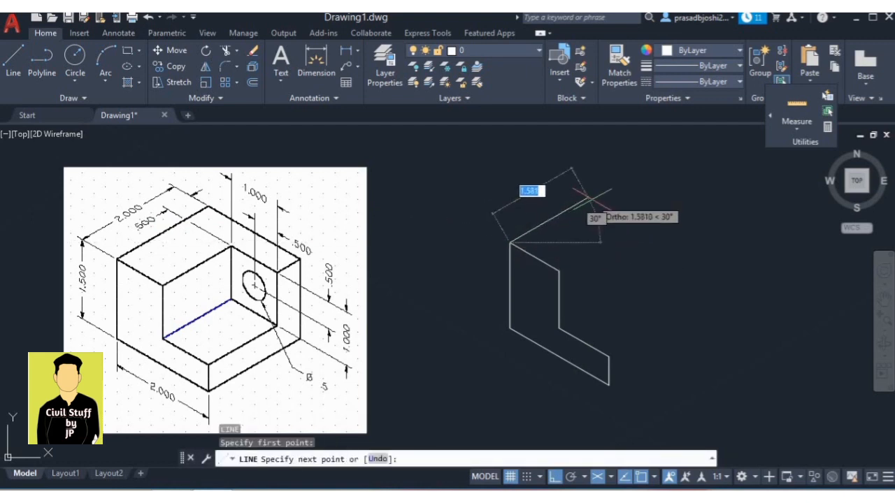
type("2")
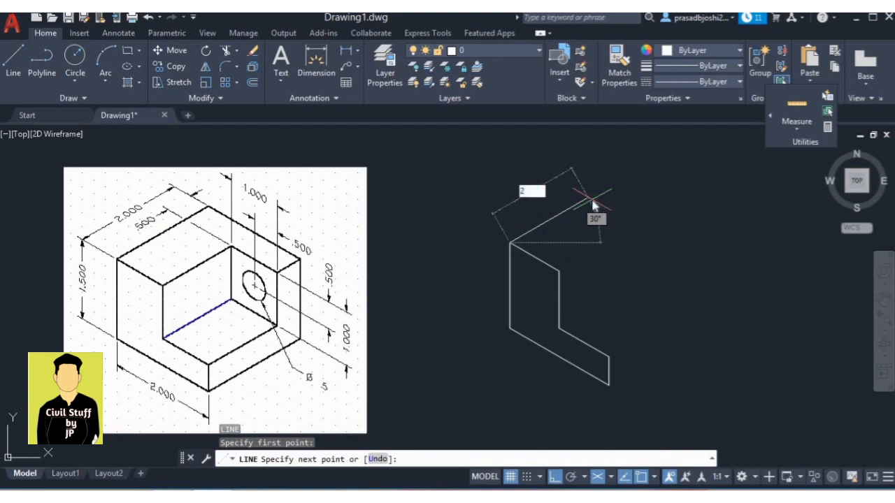
key("Return")
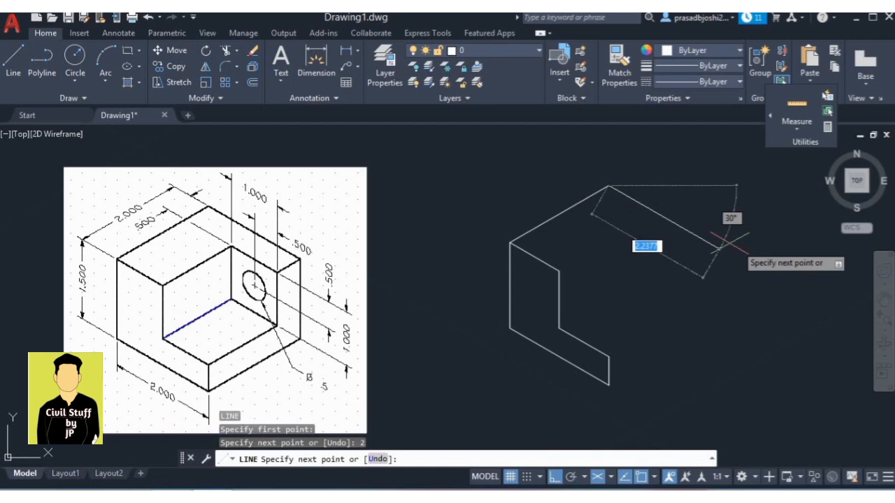
type("2")
key("Return")
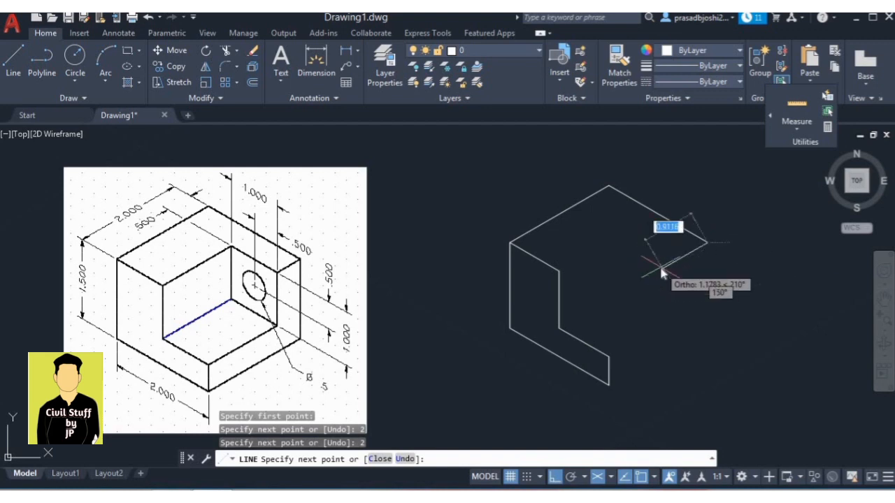
- Continue the top face with a 0.5-unit line down-left and a 1-unit line up-left, ending at the L-shaped face's upper inner corner
type("0.5")
key("Return")
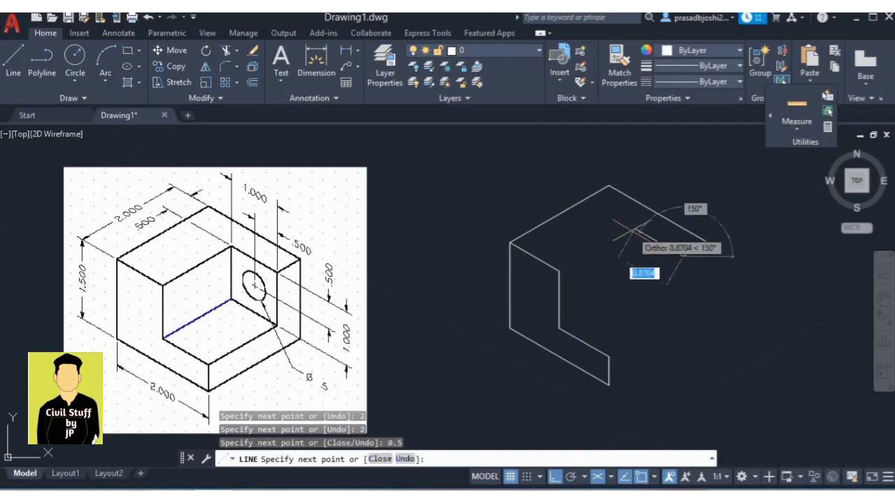
type("1")
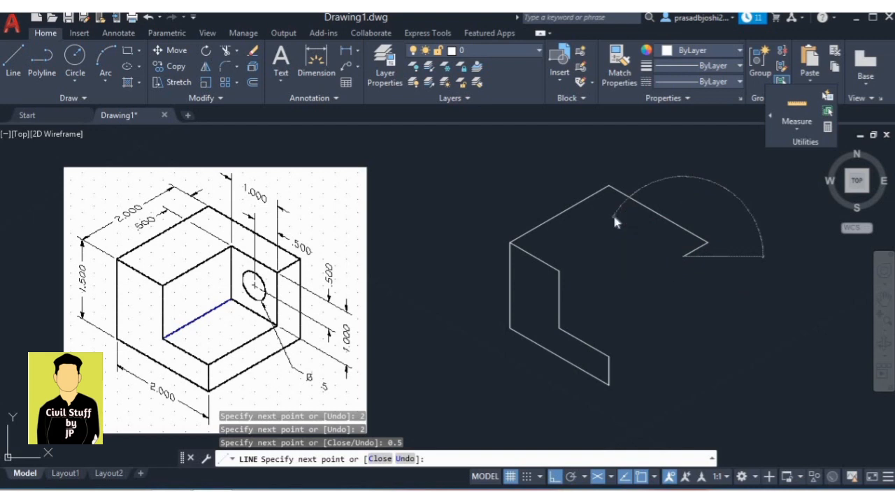
key("Return")
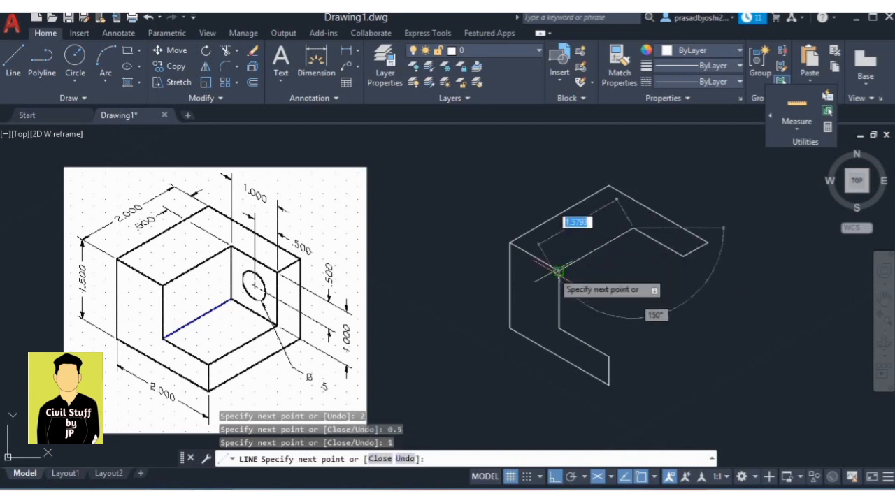
left_click(559, 271)
key("Escape")
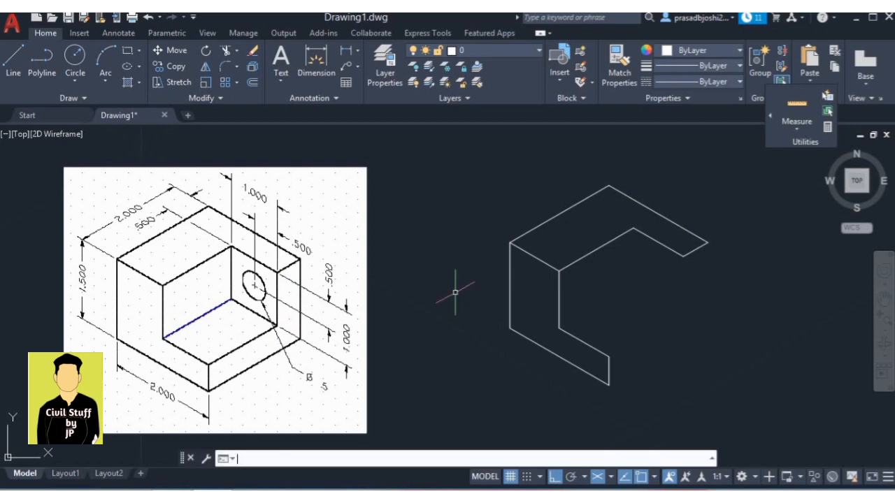
- On the right isoplane, draw a 2-unit line up-right from the block's lowest corner and a vertical line up to the top face's outer right corner
key("F5")
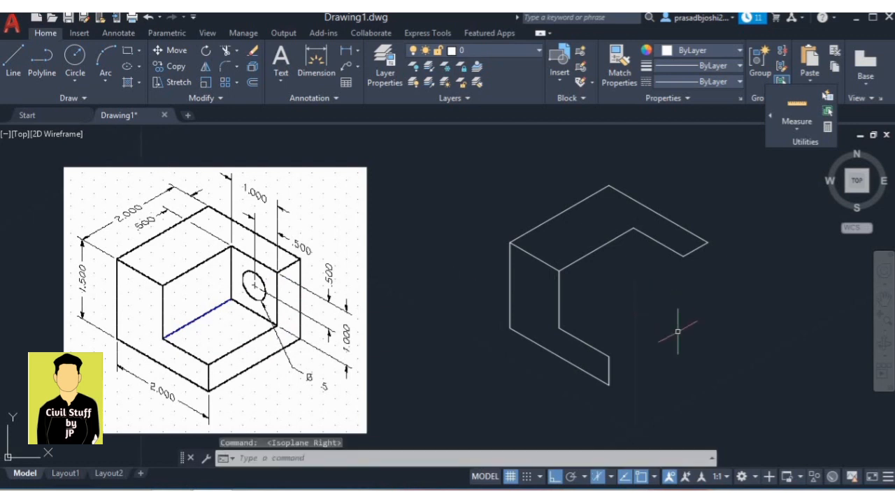
type("l")
key("Return")
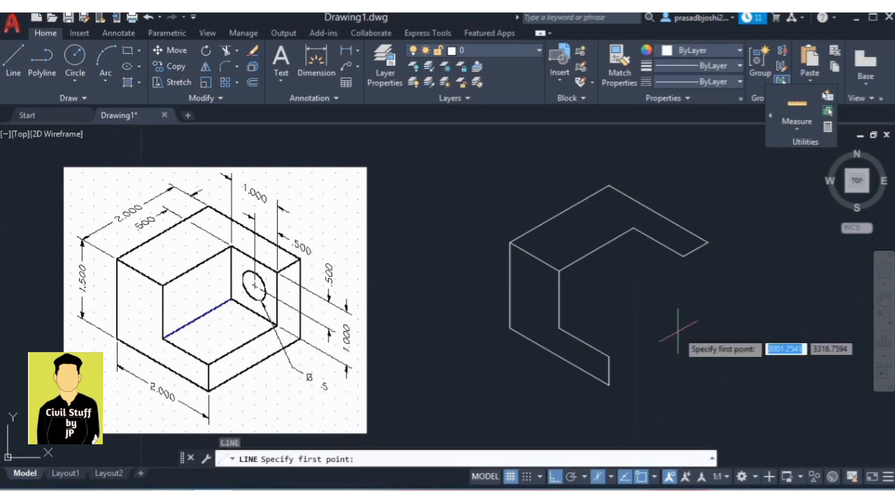
left_click(609, 385)
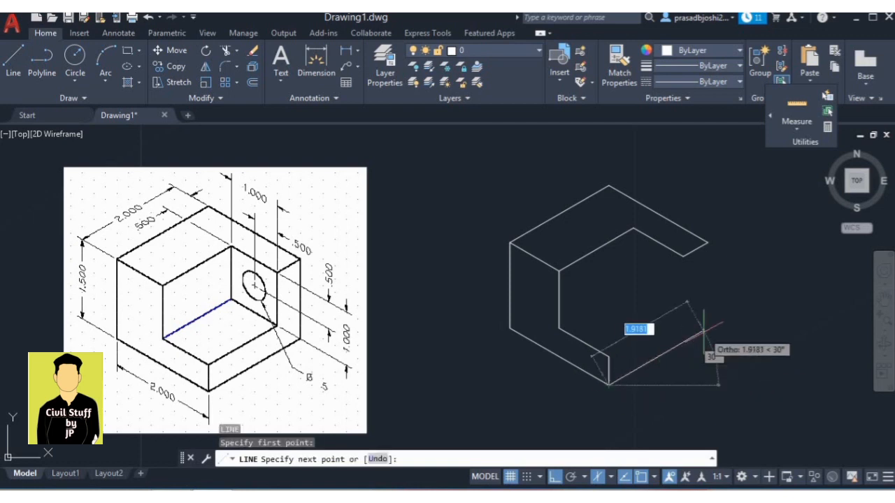
type("2")
key("Return")
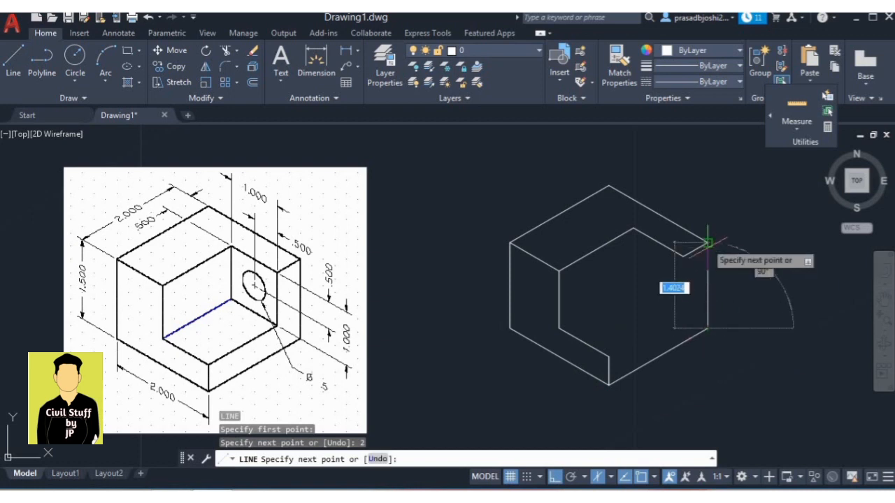
type("1.5")
key("Return")
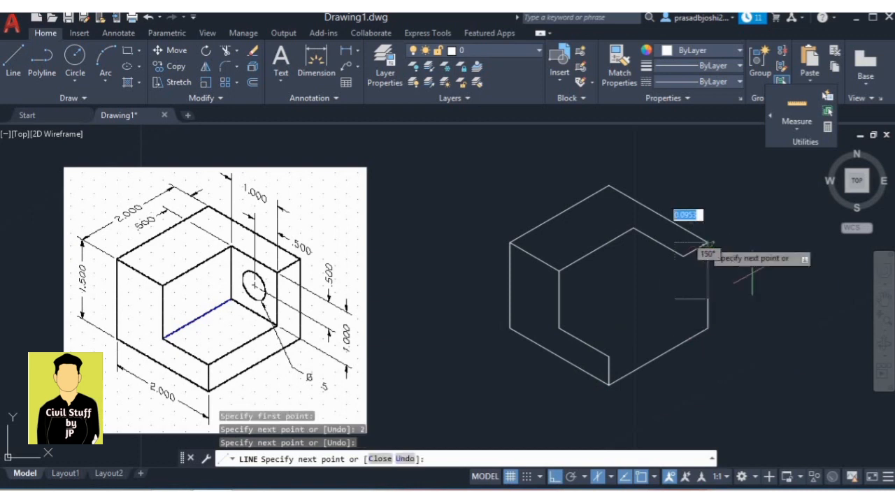
key("Escape")
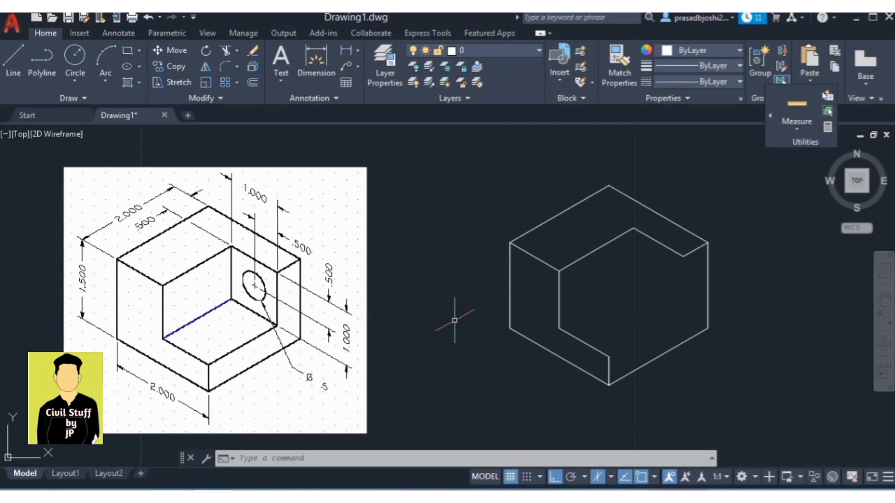
- Draw a 1.5-unit line up-right along the isometric axis from the upper end of the short vertical front edge
type("l")
key("Return")
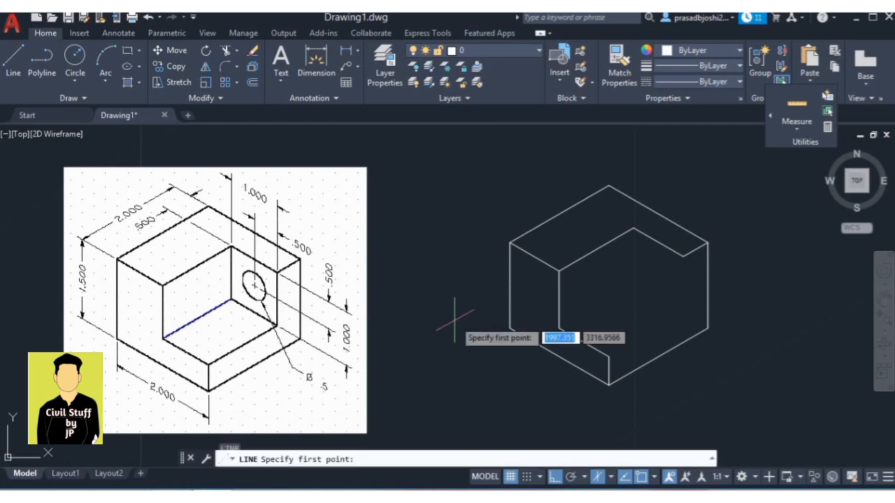
left_click(609, 357)
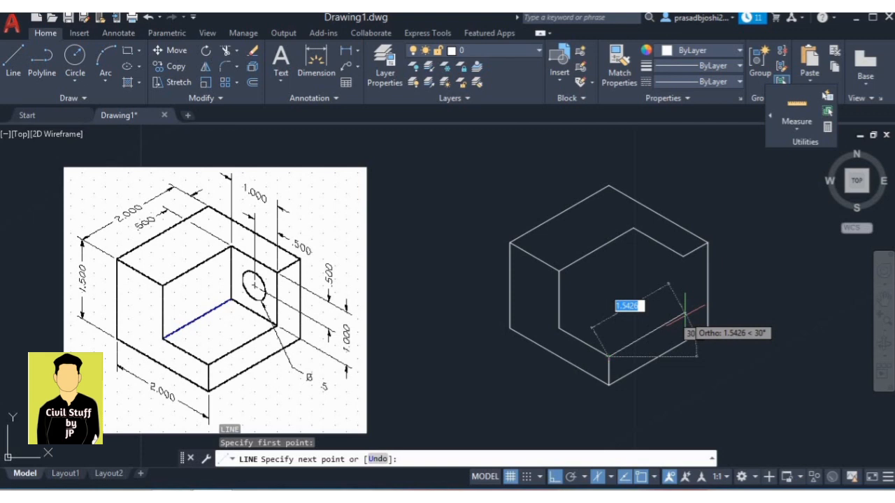
type("1")
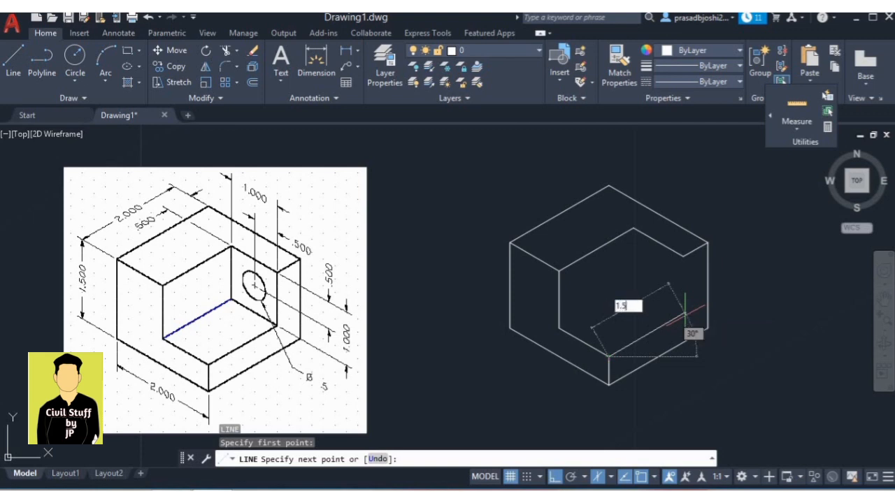
type(".5")
key("Return")
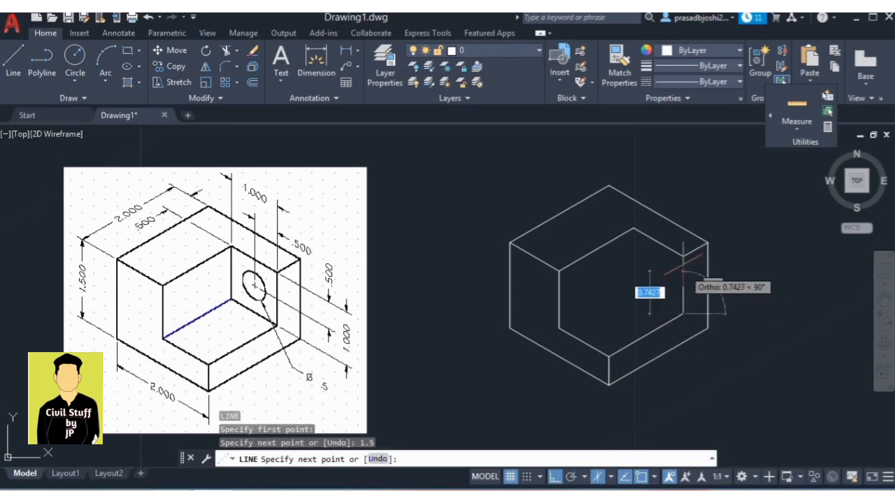
left_click(684, 268)
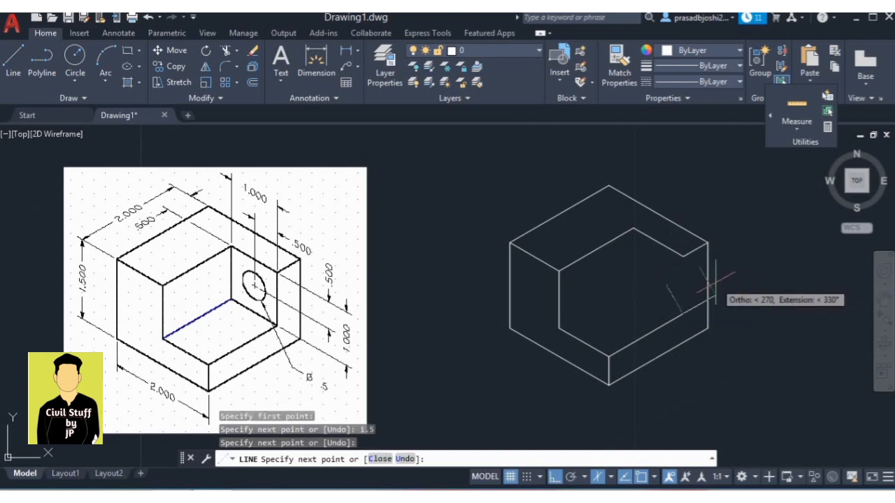
key("ctrl+z")
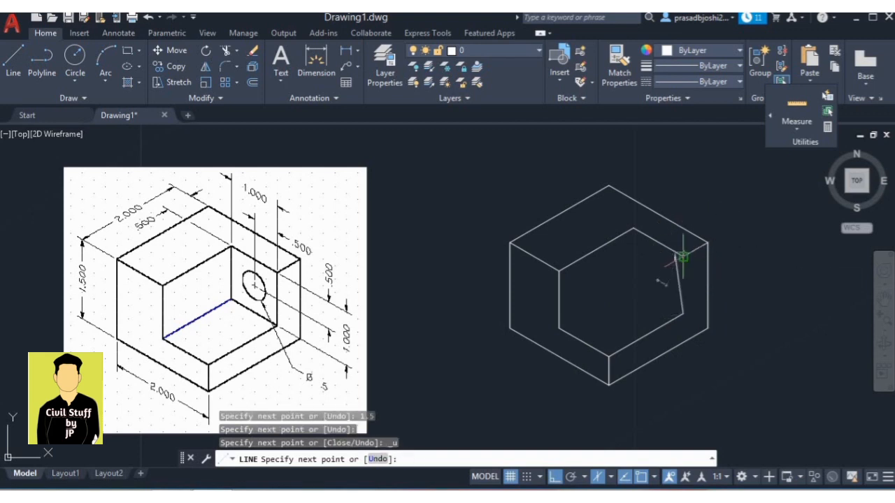
left_click(683, 257)
key("ctrl+z")
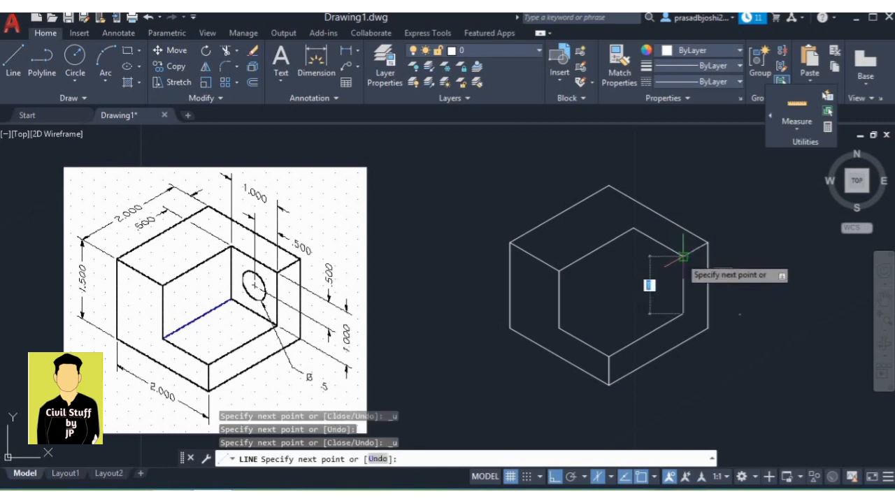
- Continue the line vertically up to the top face's right notch corner and end it there
left_click(682, 256)
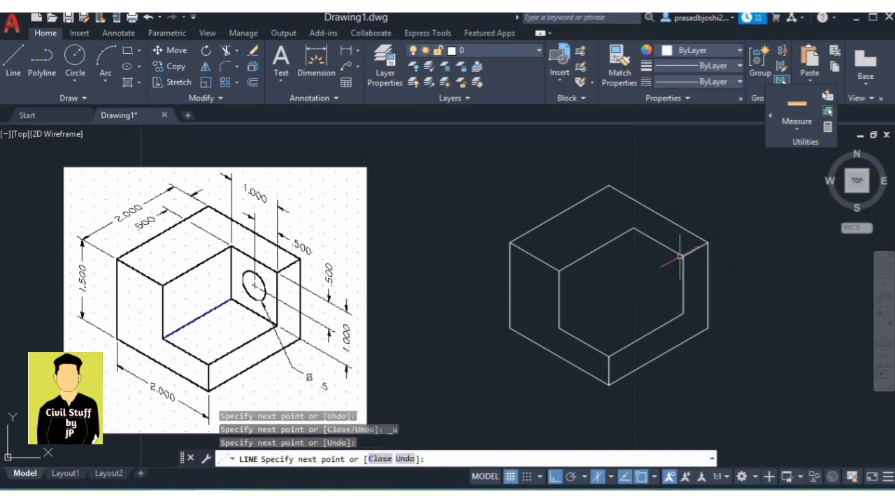
key("Escape")
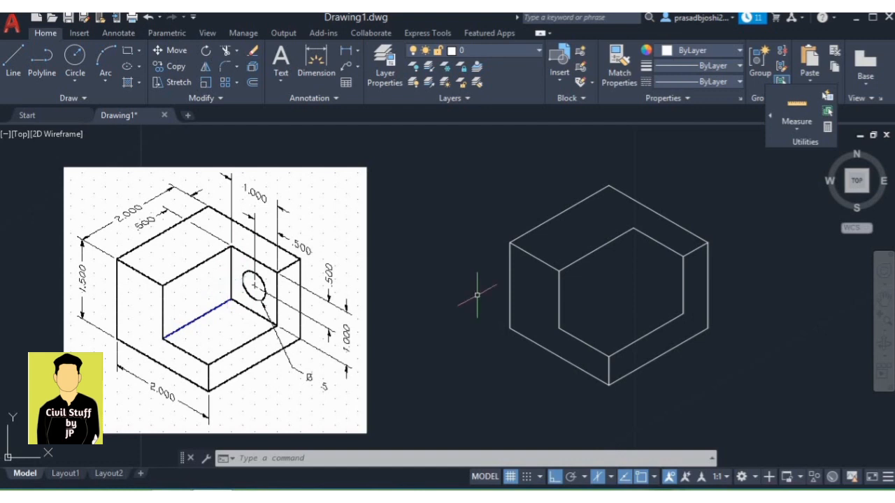
- Draw a 1-unit vertical line downward from the inner back corner of the notch in the top face
type("l")
key("Return")
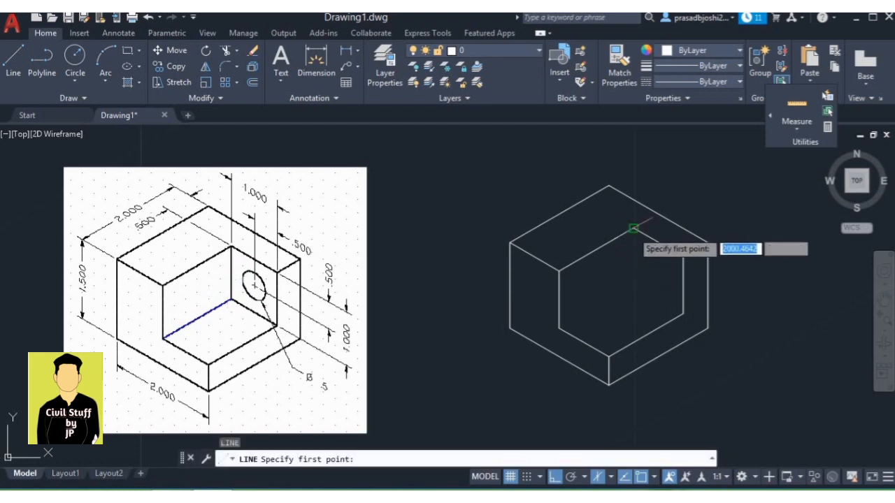
left_click(633, 228)
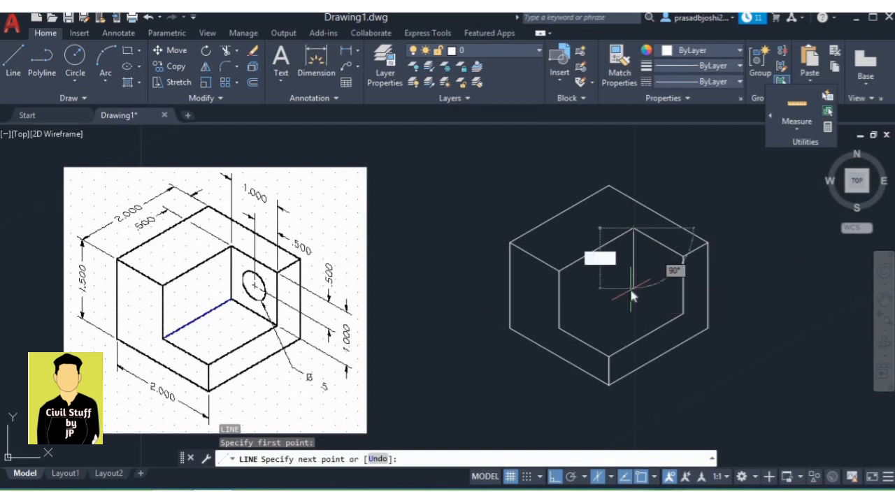
type("1")
key("Return")
key("Escape")
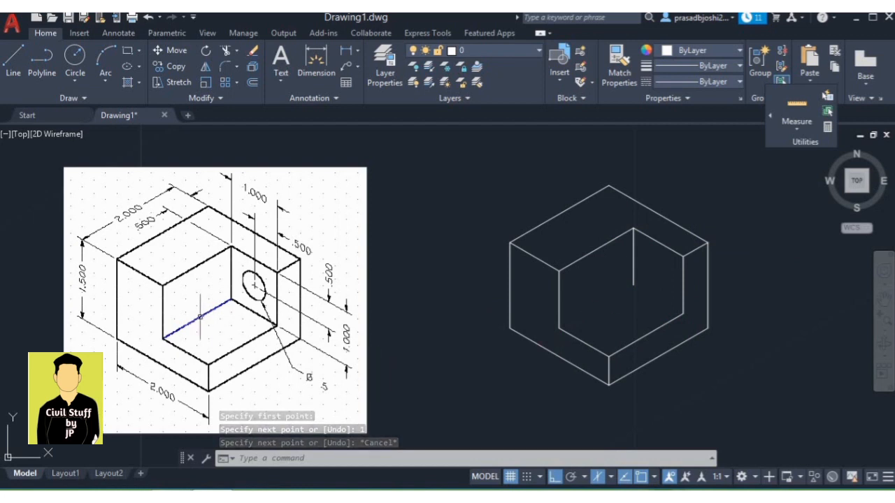
- Draw the notch floor's two back edges, from the L-shaped face's inner corner through the inner vertical's lower end to the floor's right corner
type("l")
key("Return")
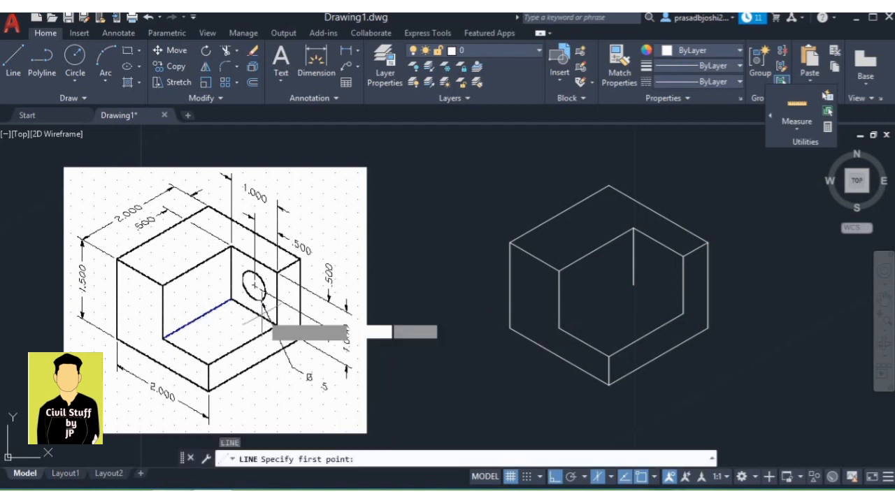
left_click(559, 329)
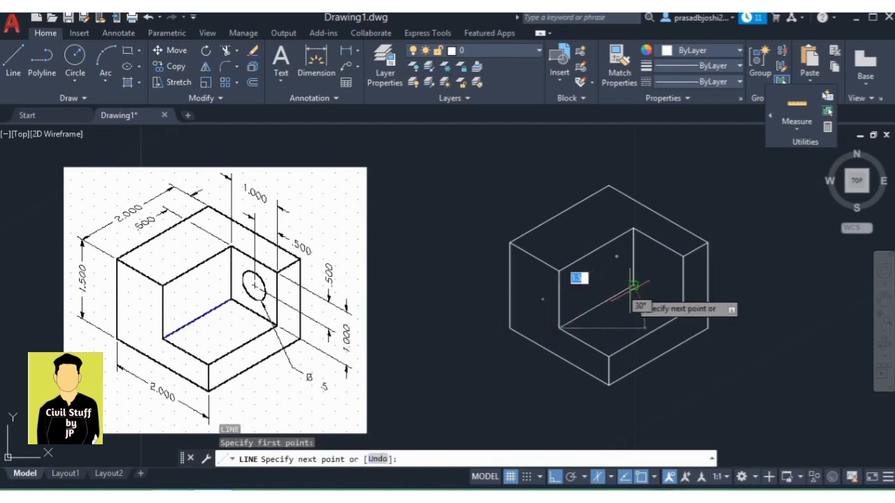
left_click(633, 286)
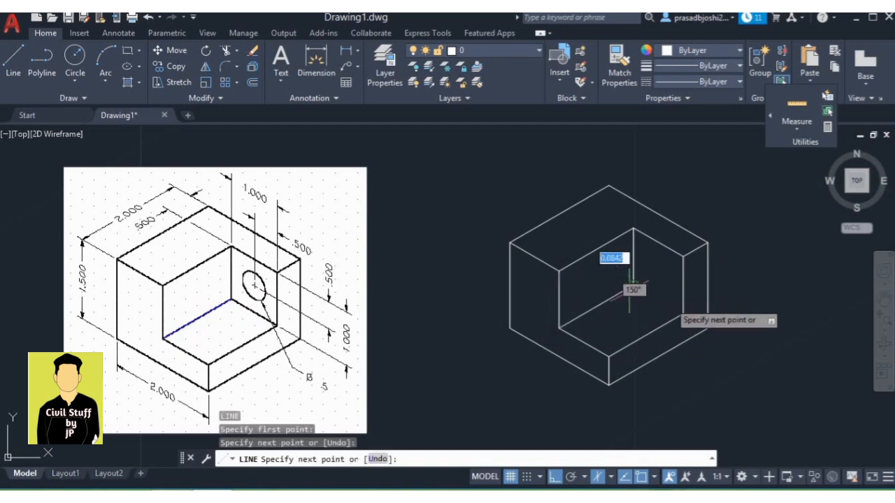
left_click(683, 313)
key("Escape")
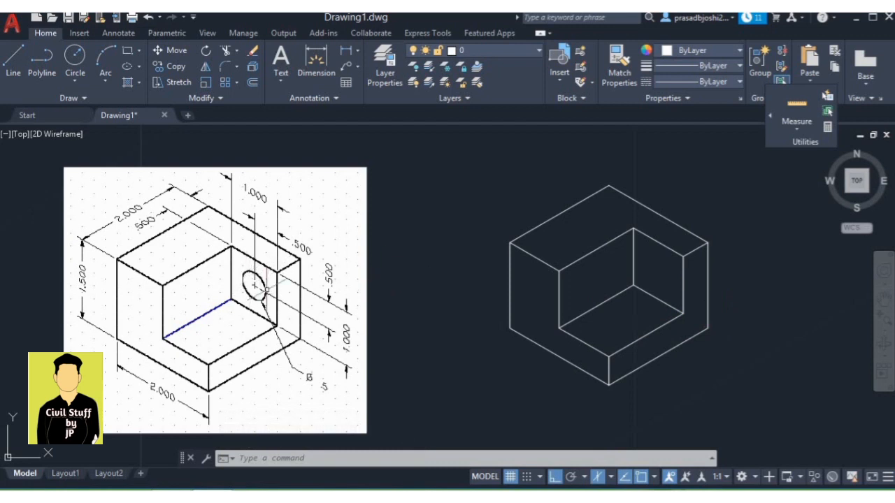
- Draw a 0.5-unit vertical construction line upward from the midpoint of the notch floor's back-right edge
type("l")
key("Return")
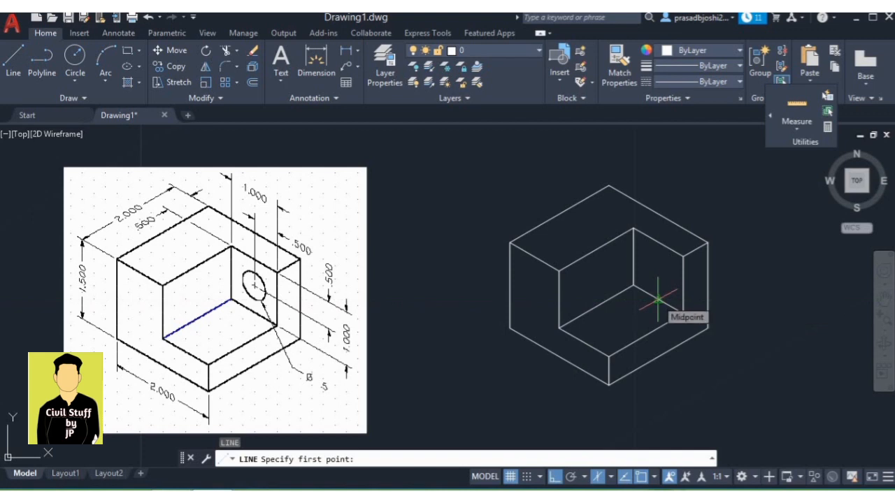
left_click(658, 299)
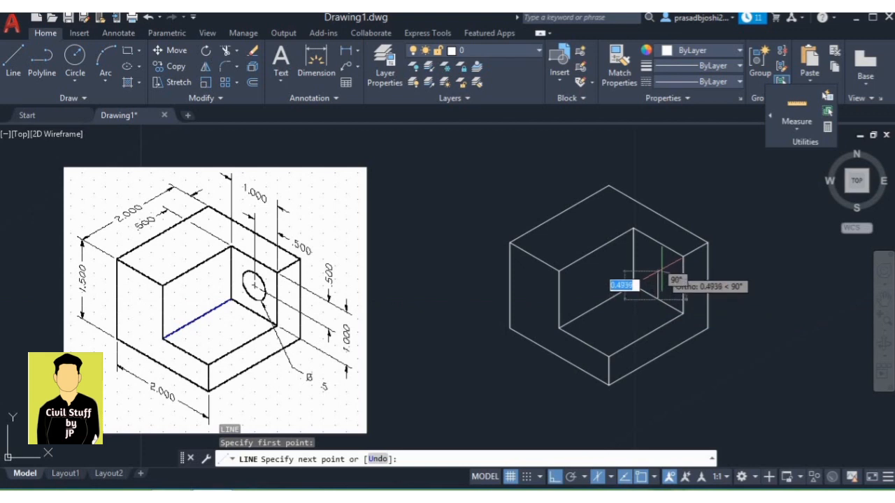
type("0.5")
key("Return")
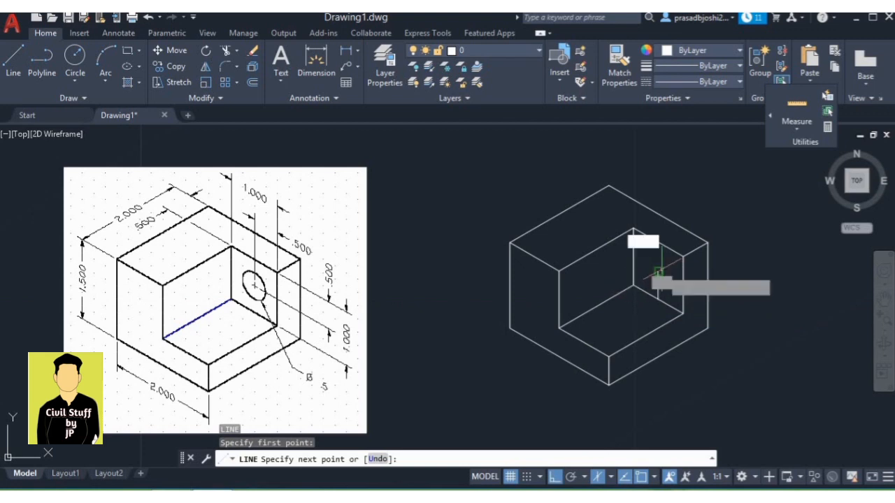
key("Escape")
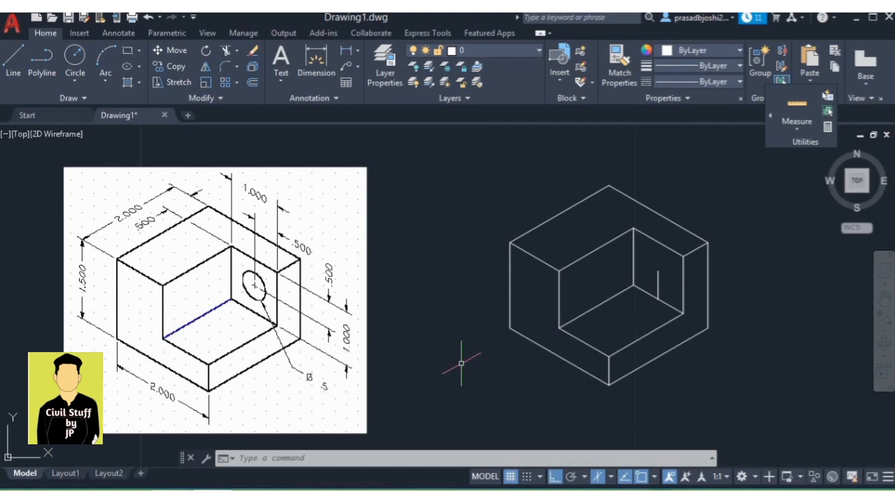
- On the left isoplane, draw an isocircle with radius 0.25 centred on the upper end of the vertical construction line
key("F5")
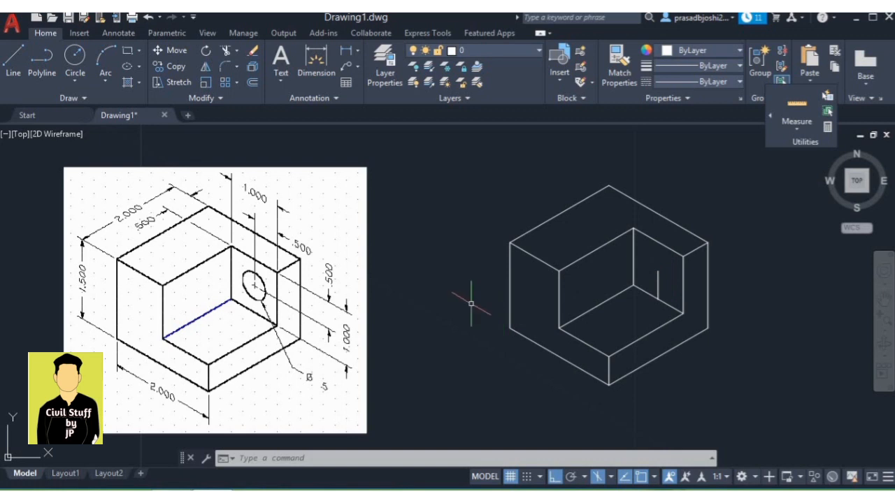
key("ctrl+z")
key("Escape")
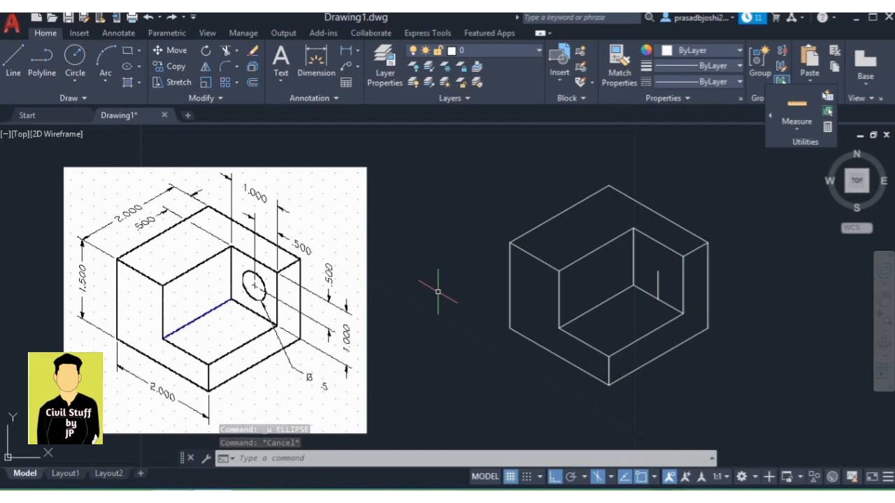
type("ell")
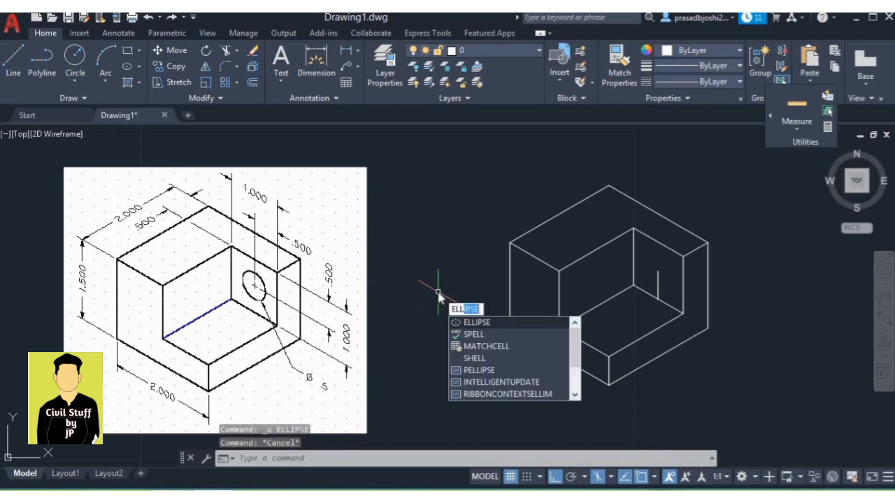
type("ips")
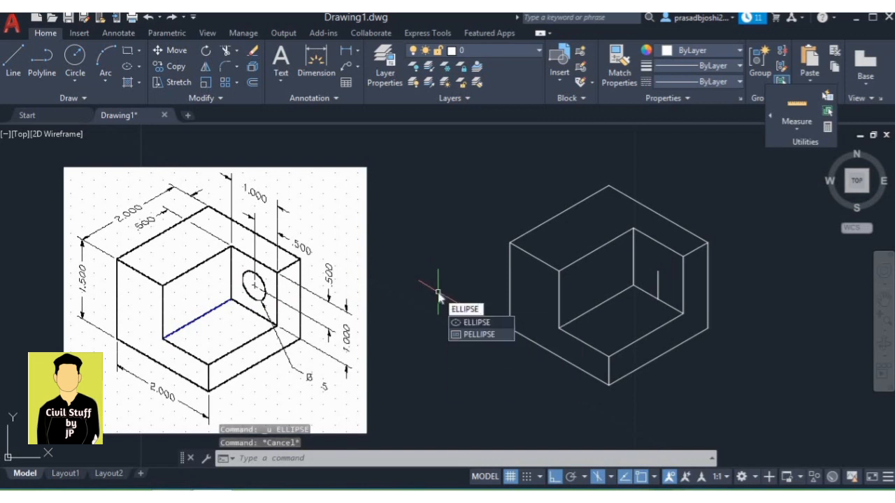
key("Return")
type("i")
key("Return")
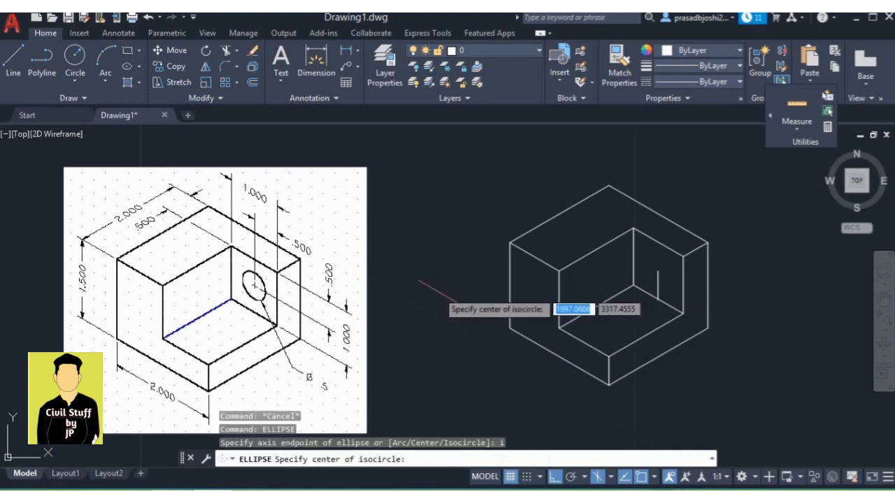
left_click(658, 271)
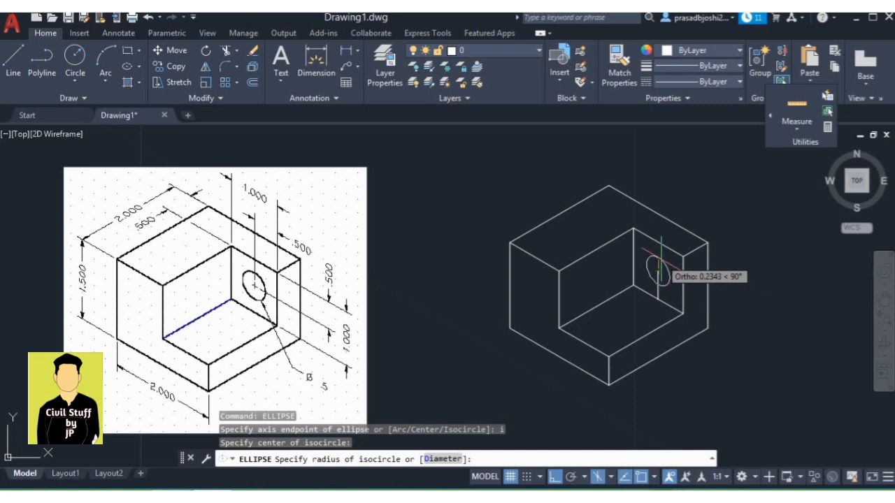
type("0.25")
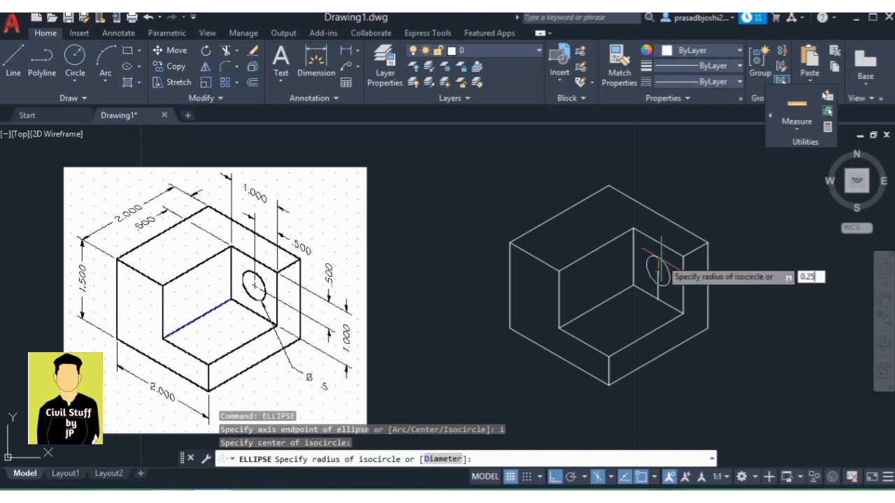
key("Return")
key("Escape")
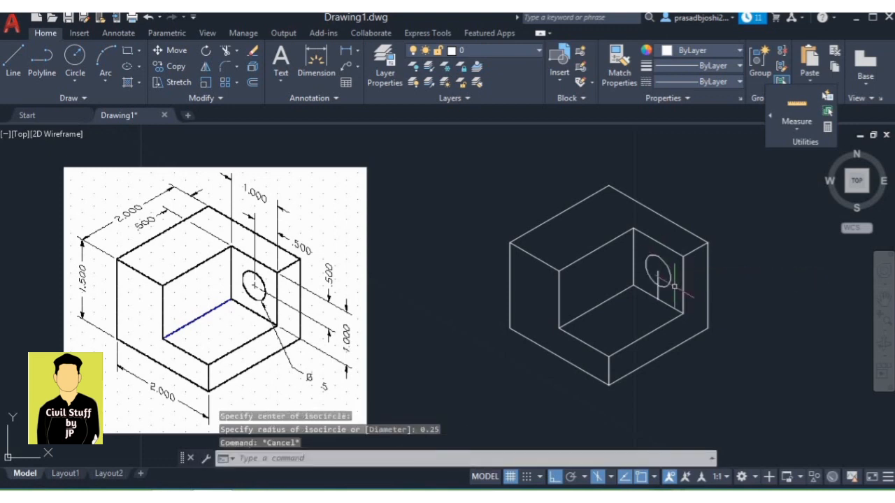
- Erase the short vertical construction line running from the isocircle's centre to the notch floor's back-right edge
left_click(658, 279)
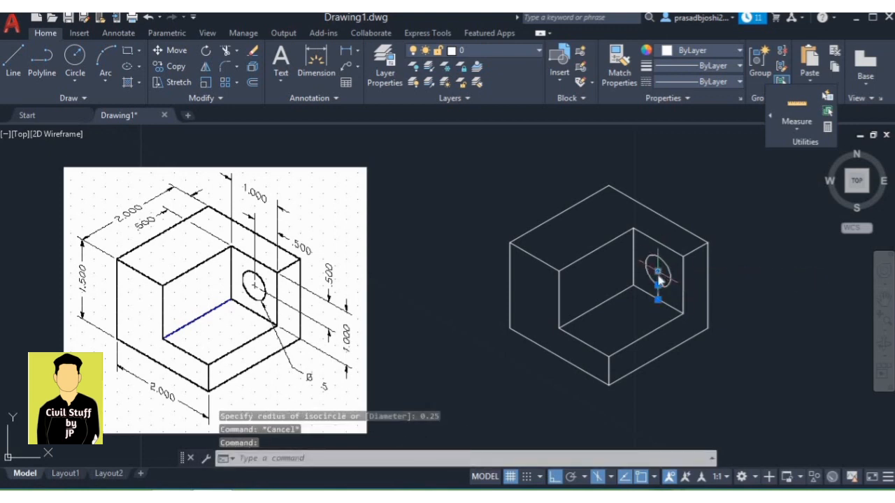
mouse_move(659, 278)
key("Delete")
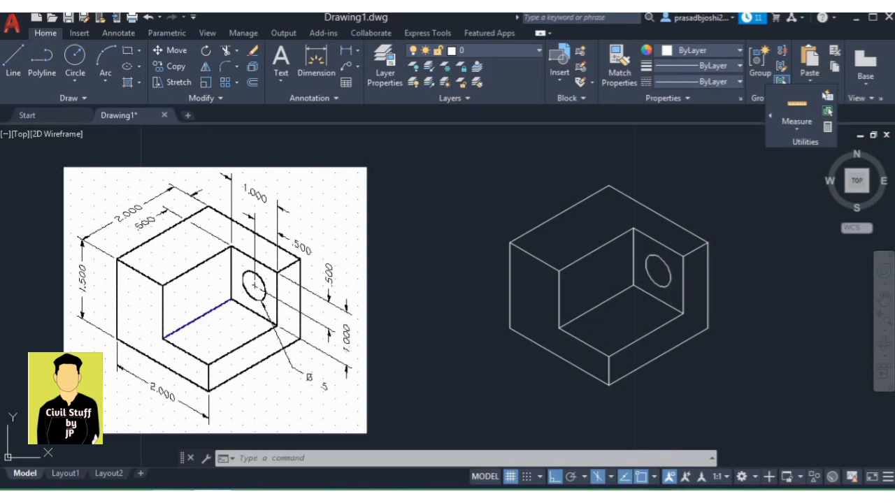
left_click(670, 281)
key("Delete")
key("Escape")
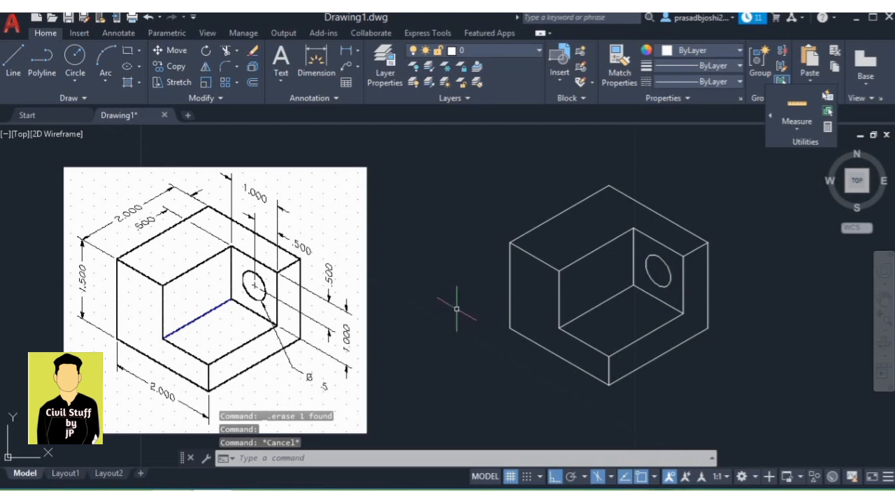
left_click(78, 84)
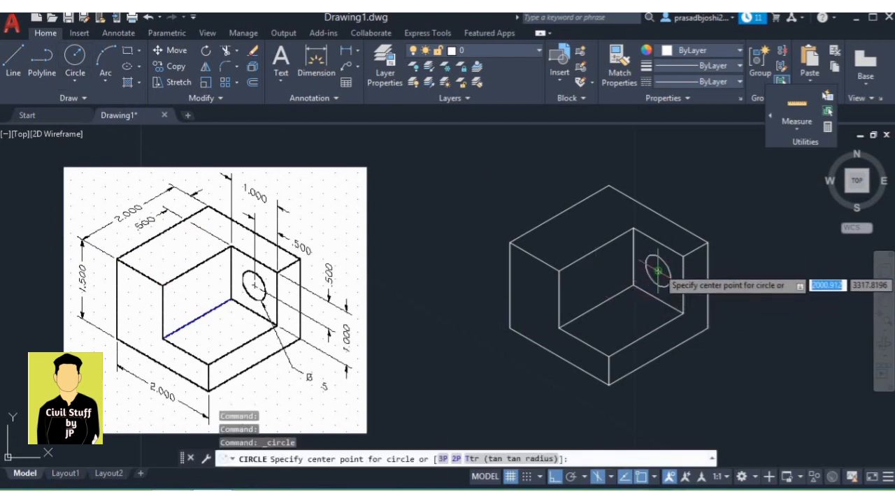
left_click(657, 270)
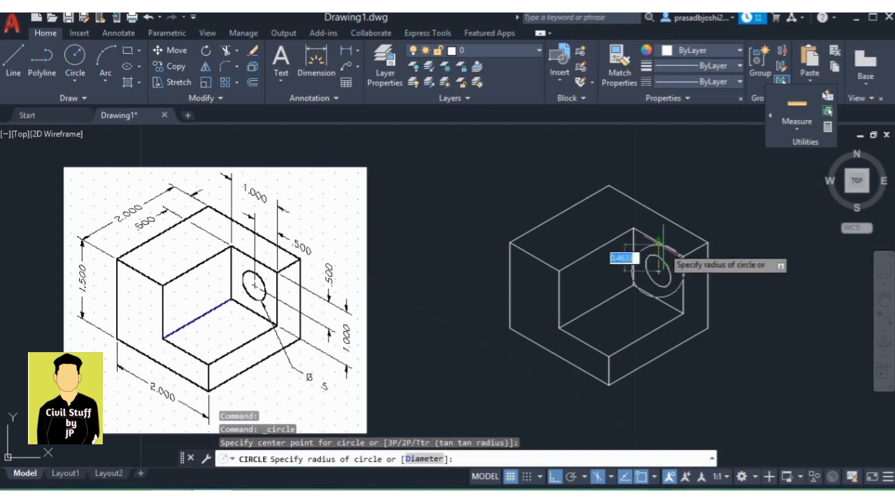
key("Escape")
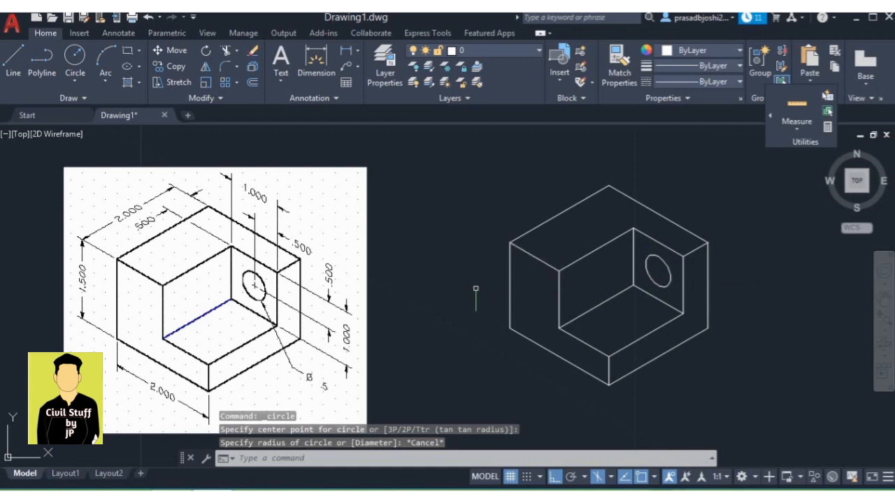
type("ELLIPSe")
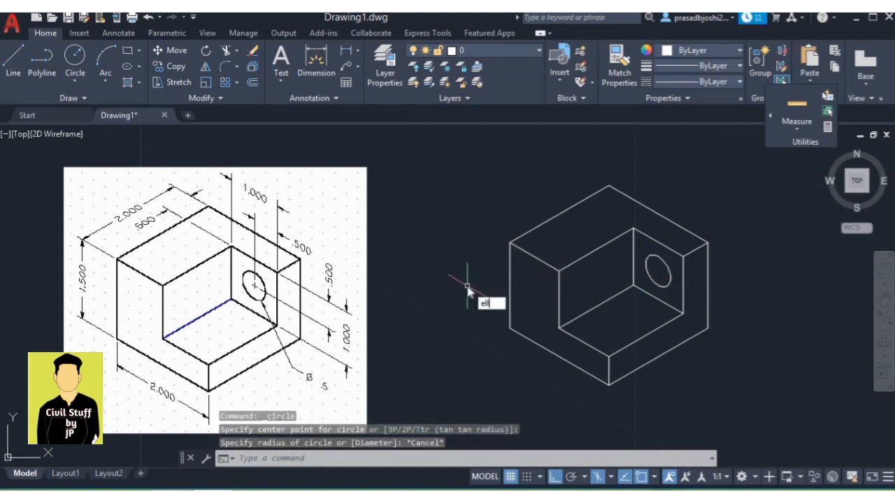
key("Return")
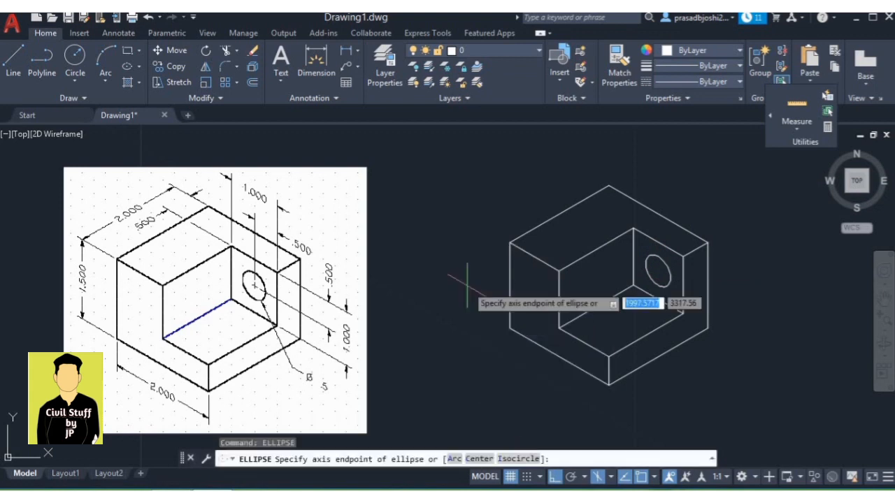
type("i")
key("Return")
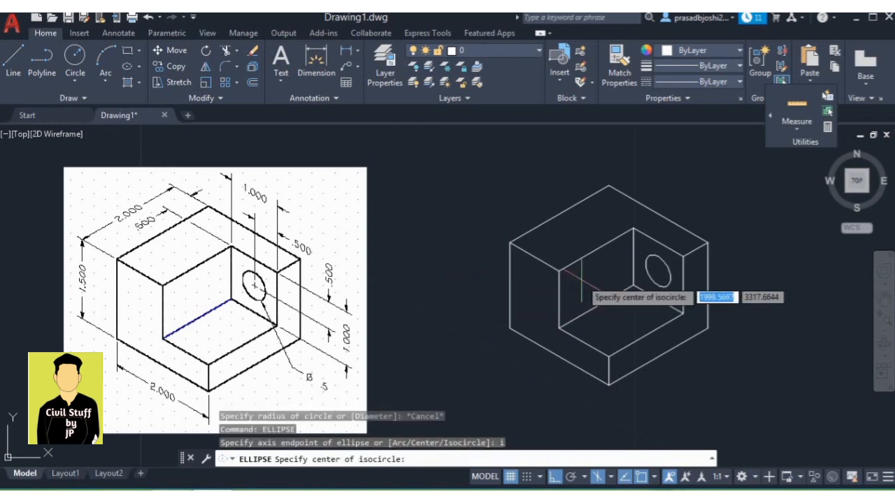
key("Escape")
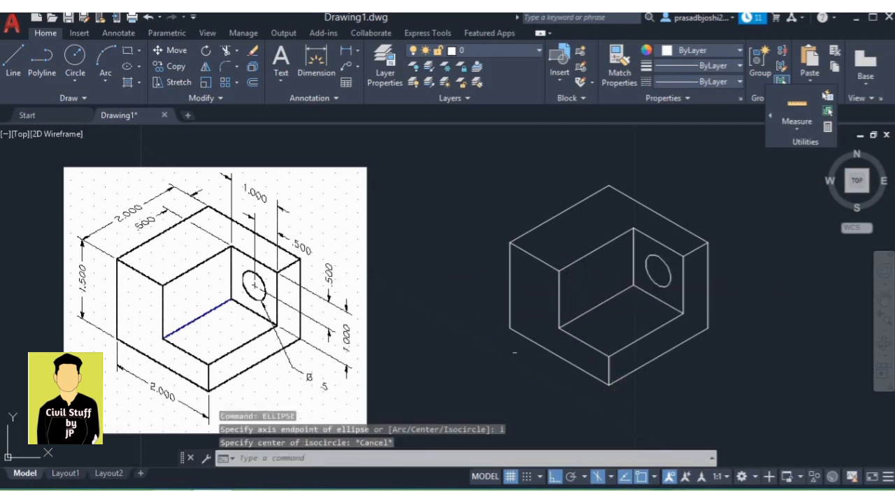